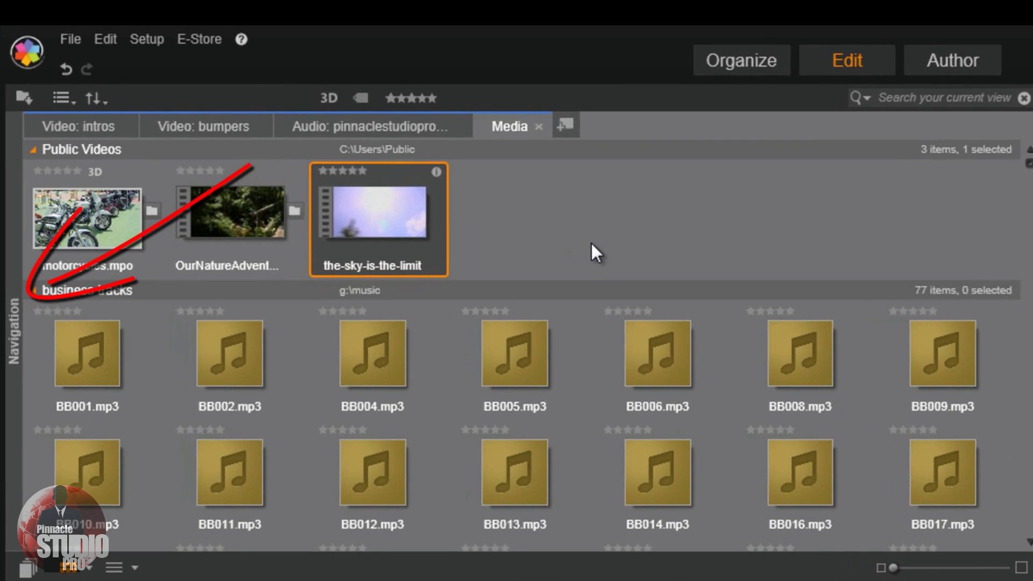
Step: Examine the library's navigation tree, including in the Organize view, and return to the Edit view
{"action": "mouse_move", "coordinate": [14, 316]}
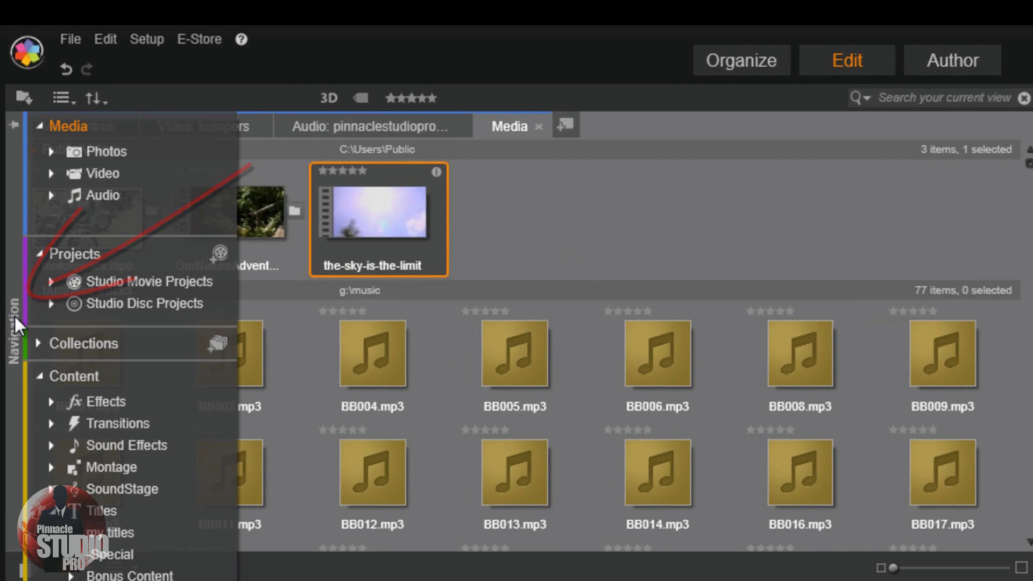
{"action": "left_click", "coordinate": [723, 56]}
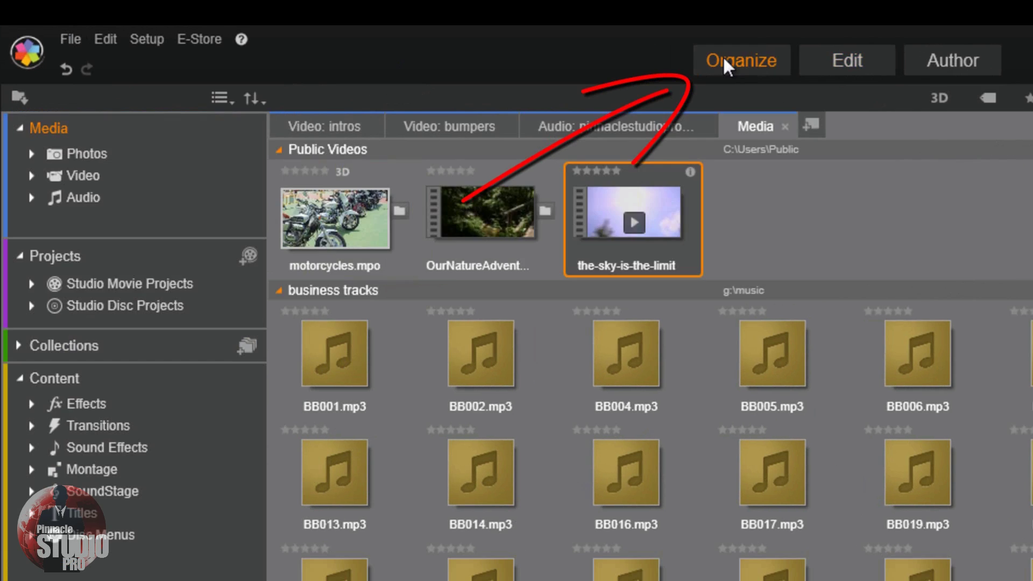
{"action": "left_click", "coordinate": [848, 58]}
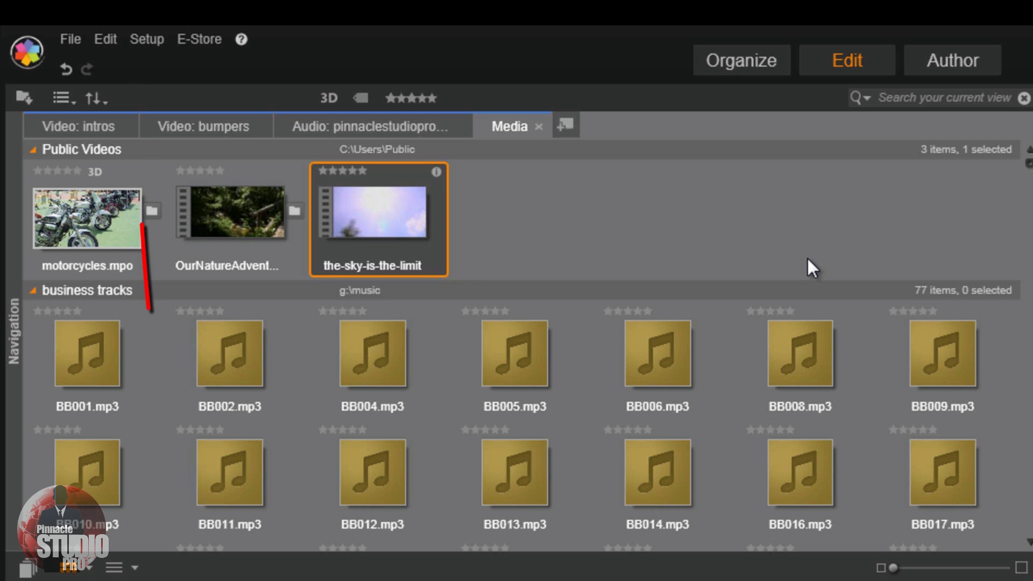
Step: Review the Watchfolders settings and the media type choices for G:\Videos and G:\Sounds, leaving them as they are
{"action": "left_click", "coordinate": [147, 36]}
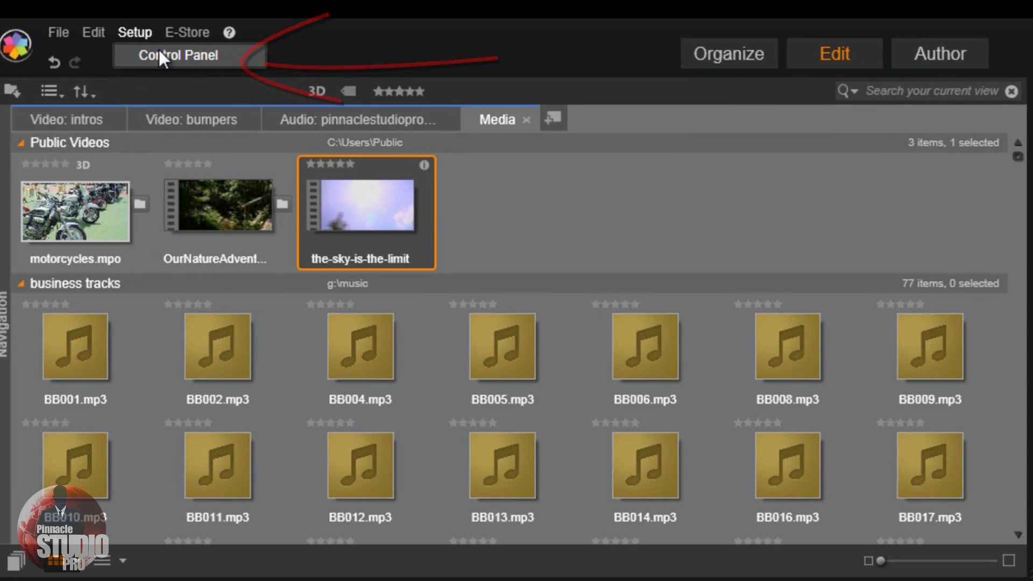
{"action": "left_click", "coordinate": [172, 61]}
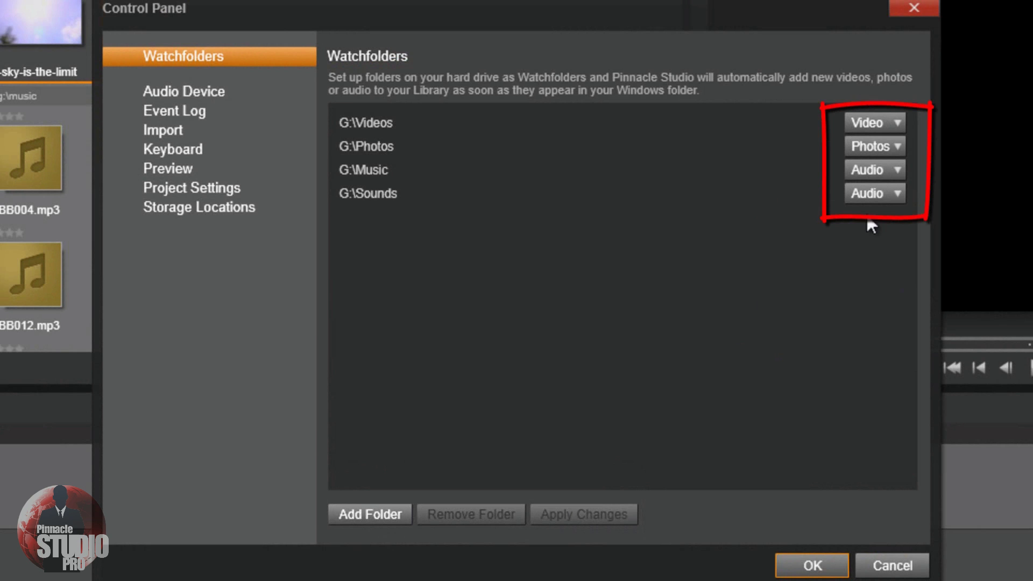
{"action": "left_click", "coordinate": [901, 121]}
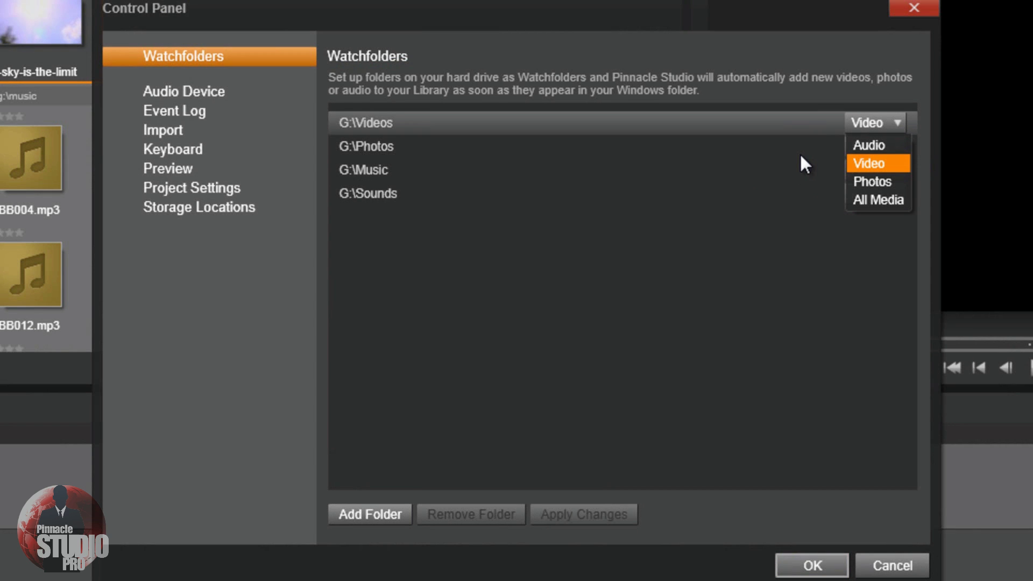
{"action": "left_click", "coordinate": [777, 243]}
{"action": "left_click", "coordinate": [897, 193]}
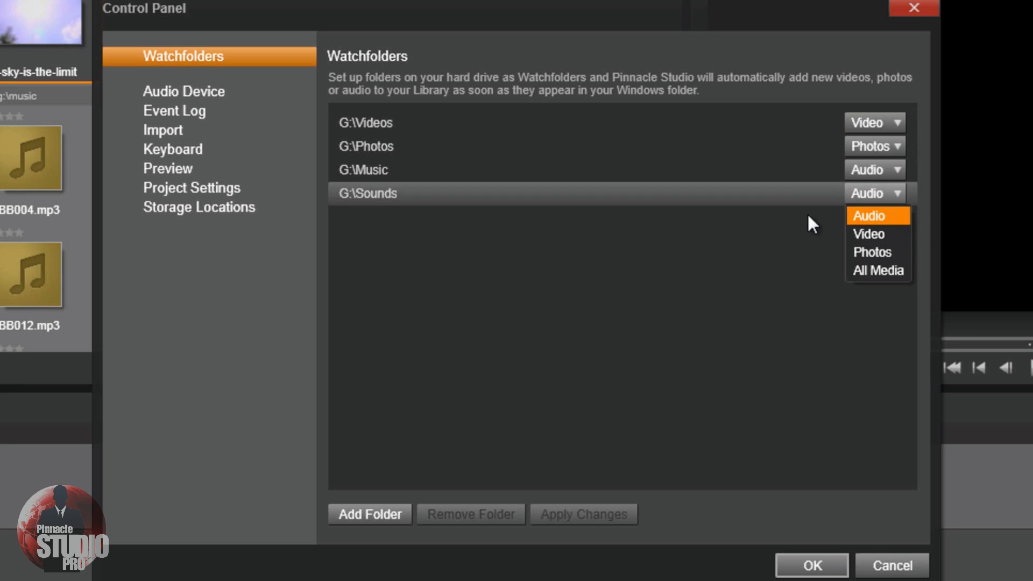
{"action": "left_click", "coordinate": [719, 247]}
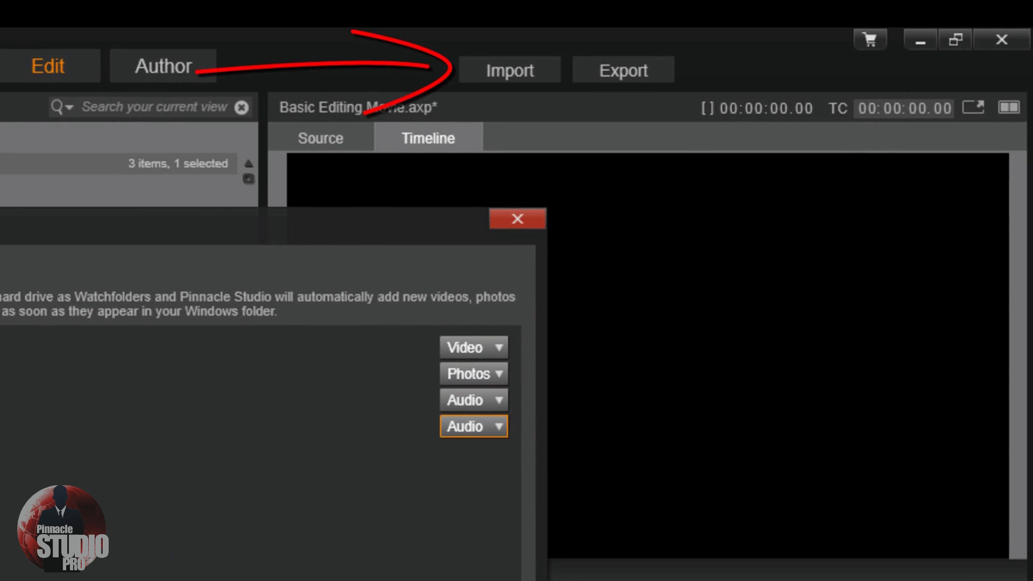
{"action": "left_click", "coordinate": [420, 580]}
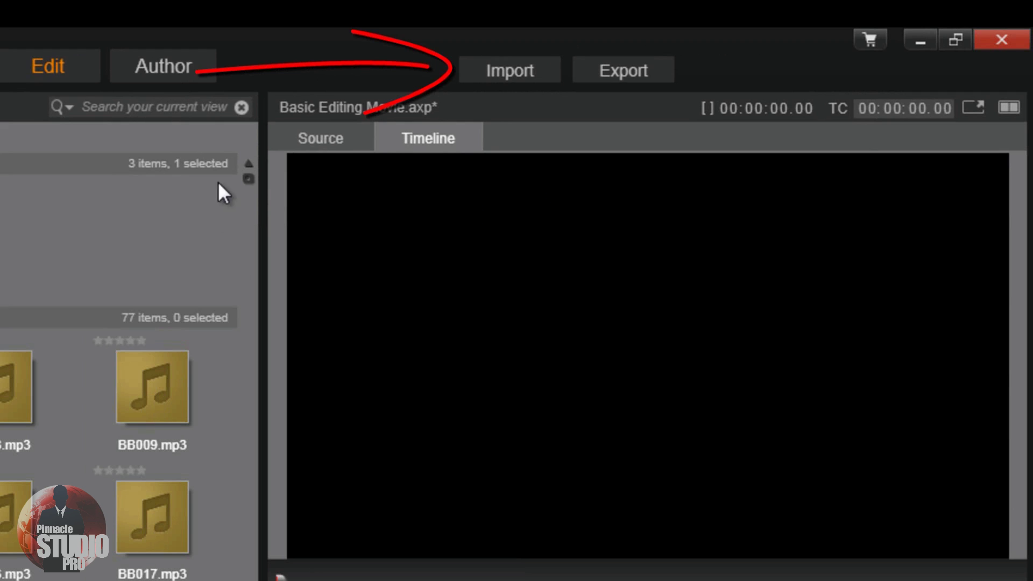
Step: Browse the computer's My Pictures > Family Fun folder for import and mark only Booty Foot.jpg for importing
{"action": "left_click", "coordinate": [510, 70]}
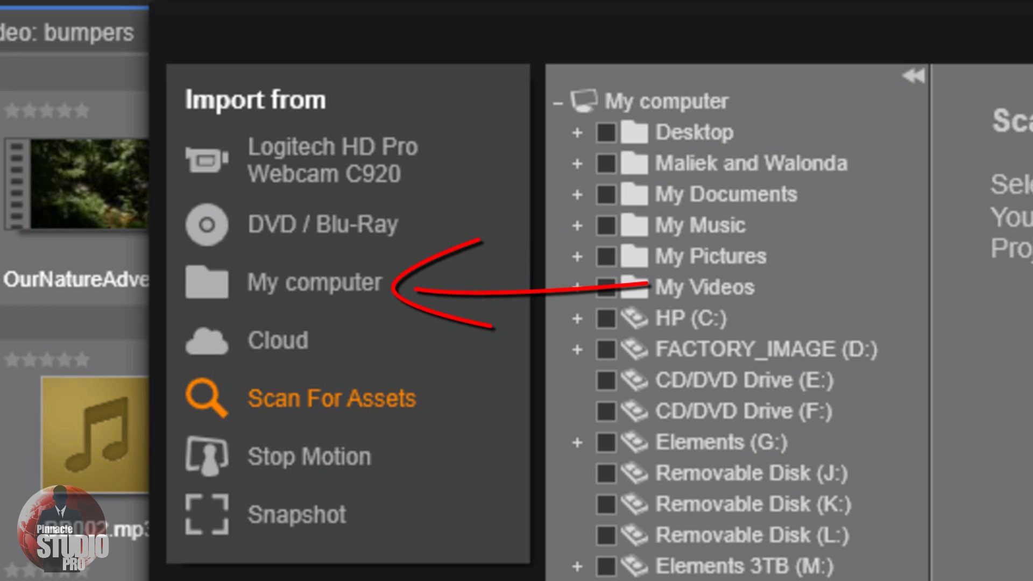
{"action": "left_click", "coordinate": [303, 279]}
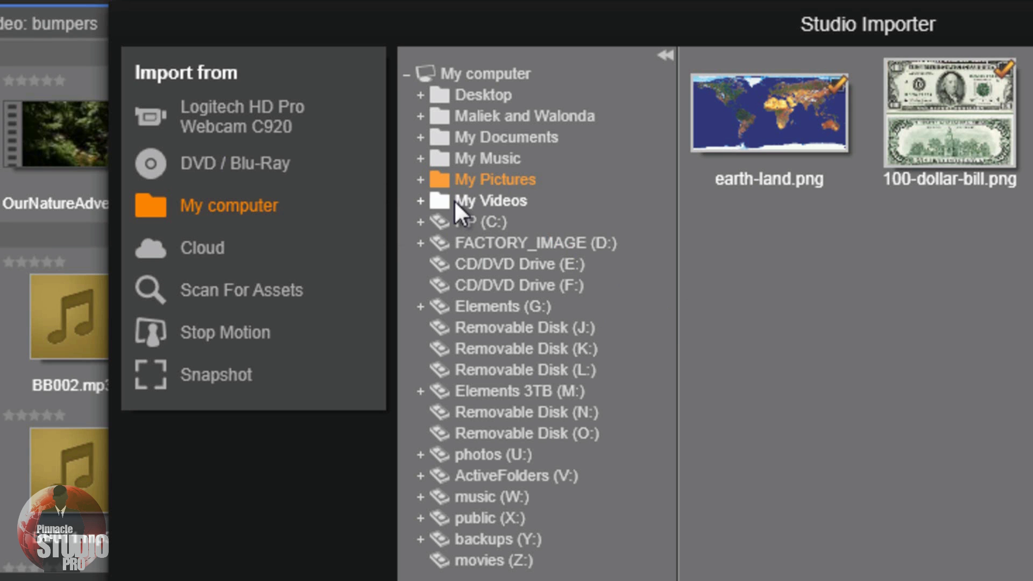
{"action": "left_click", "coordinate": [422, 181]}
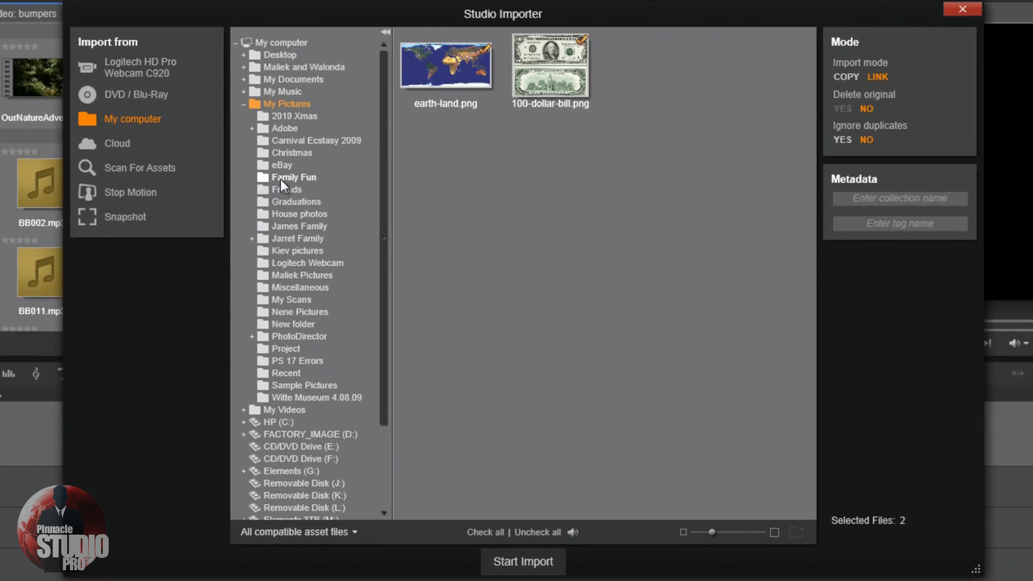
{"action": "left_click", "coordinate": [280, 179]}
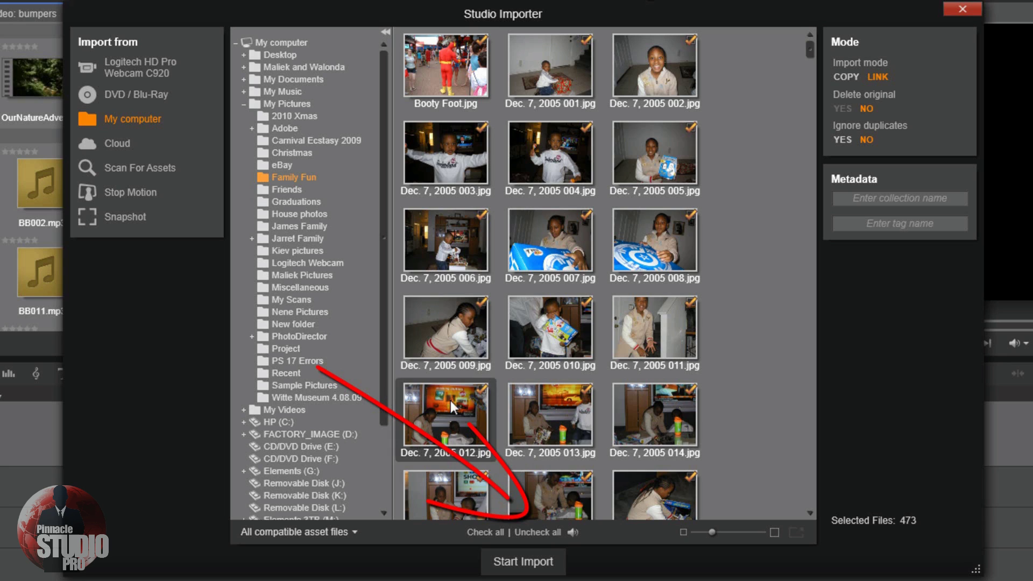
{"action": "left_click", "coordinate": [537, 533]}
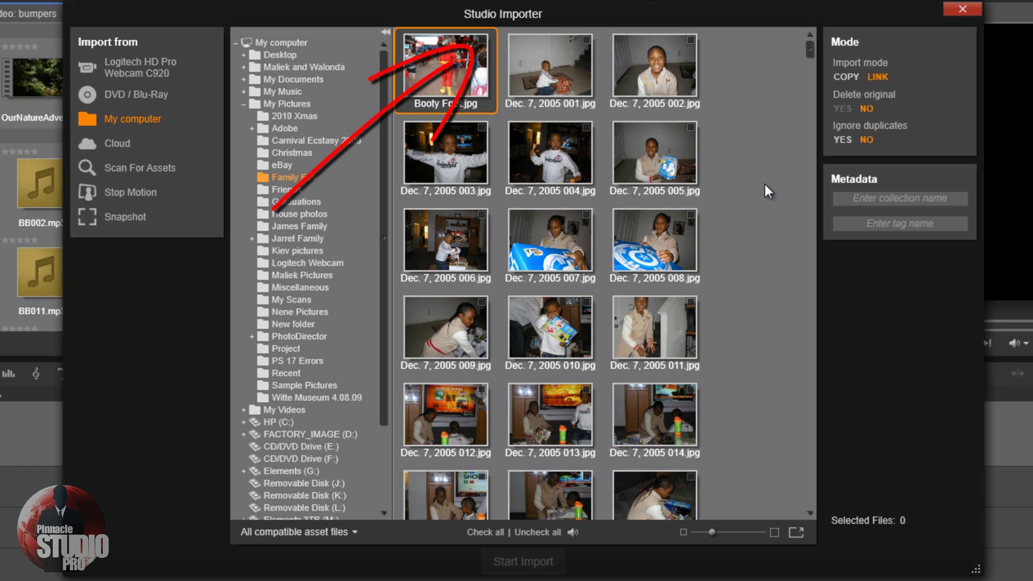
{"action": "left_click", "coordinate": [481, 41]}
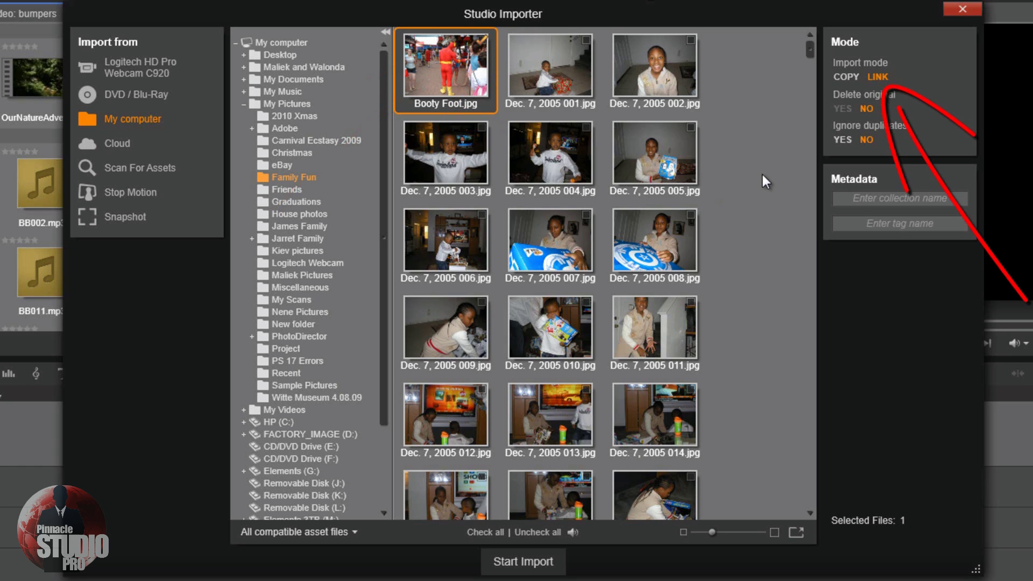
Step: Import the marked photo in Copy mode with G:\Photos as the photo destination, and close the Latest Import collection
{"action": "left_click", "coordinate": [838, 73]}
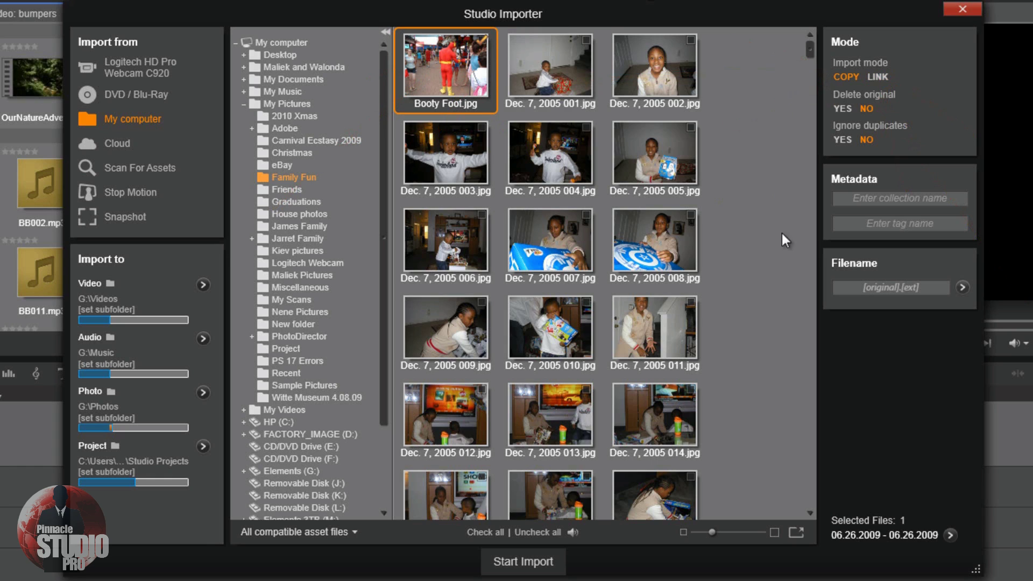
{"action": "mouse_move", "coordinate": [102, 411]}
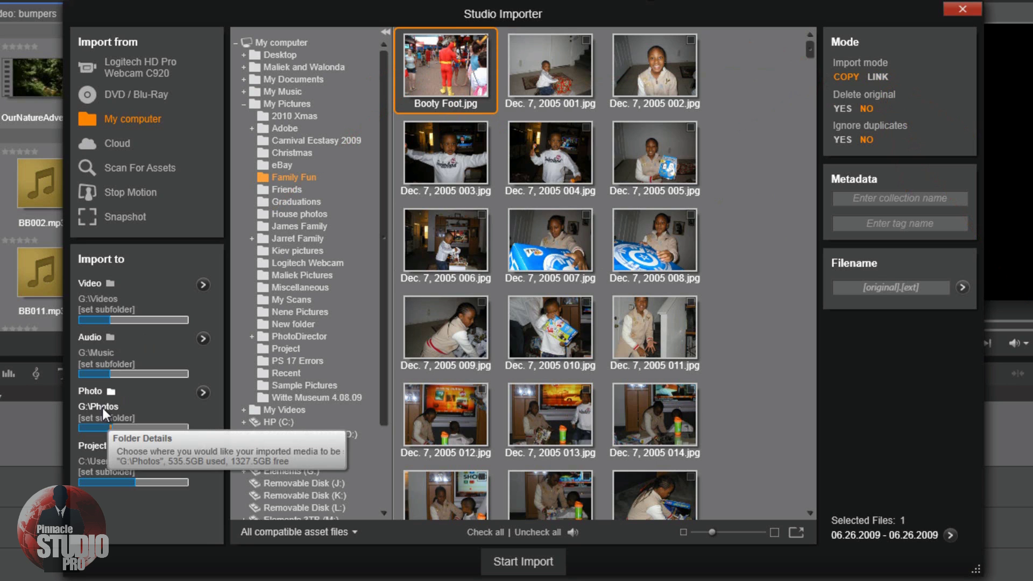
{"action": "left_click", "coordinate": [102, 407]}
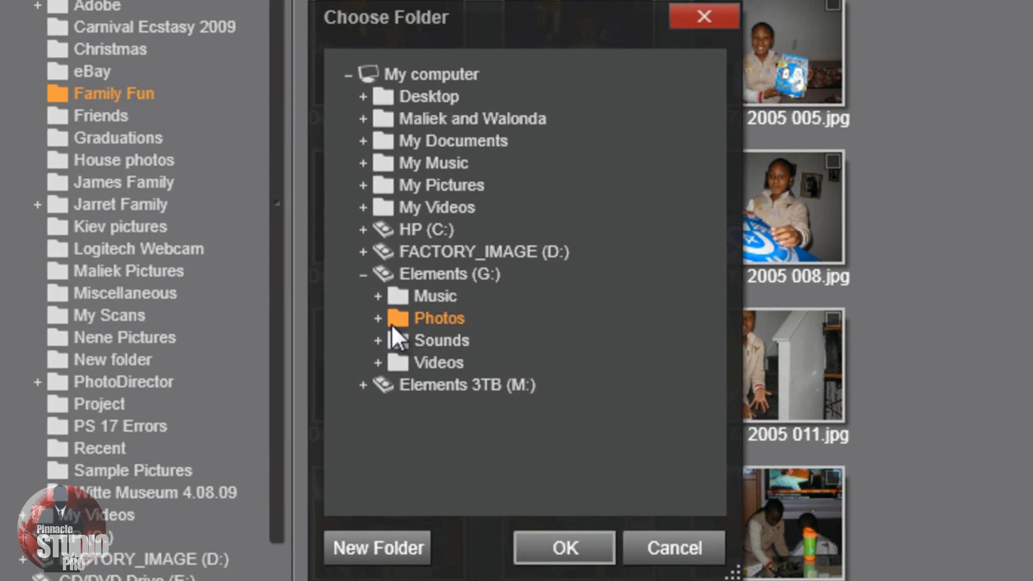
{"action": "left_click", "coordinate": [378, 319]}
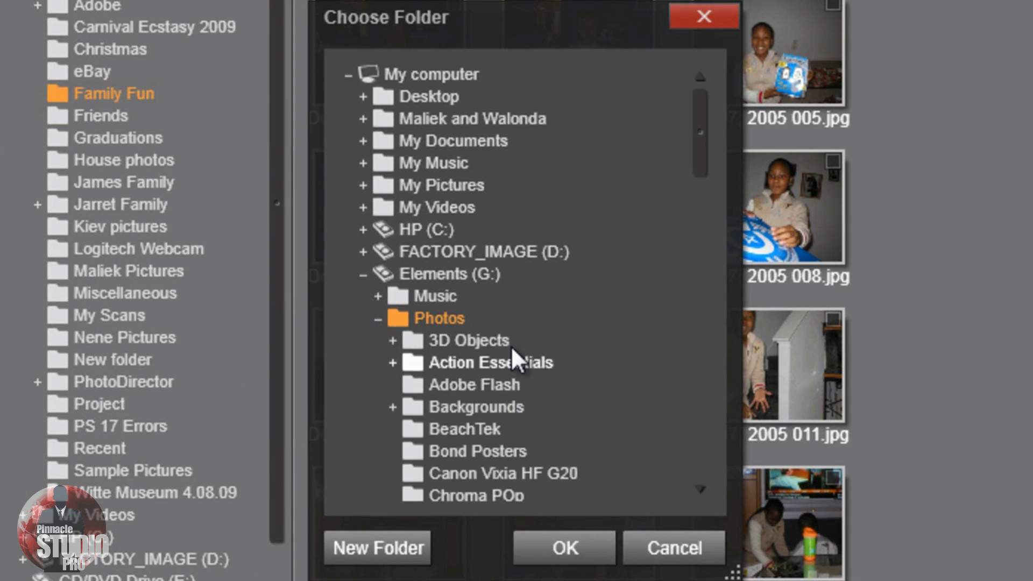
{"action": "left_click", "coordinate": [380, 316]}
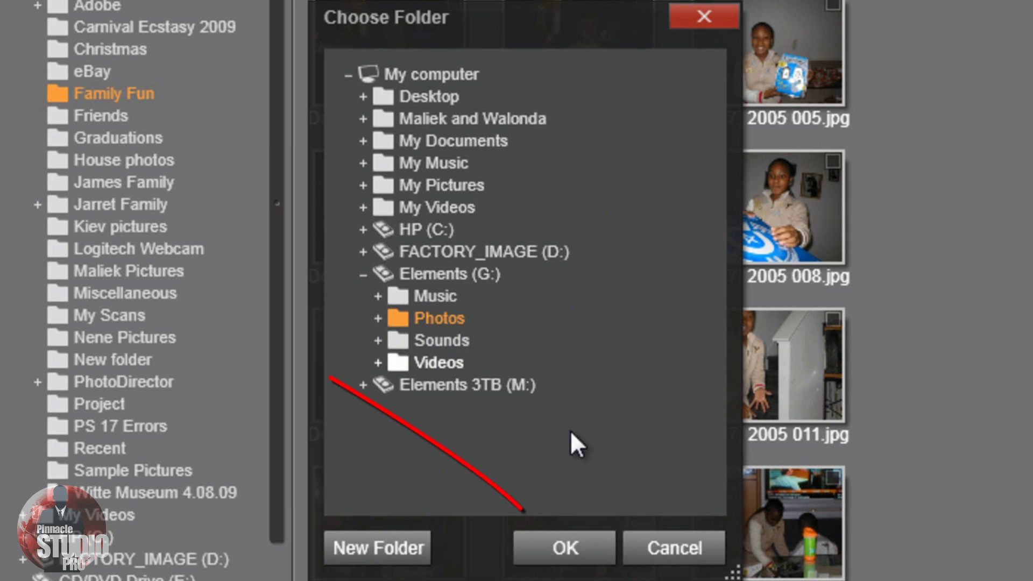
{"action": "left_click", "coordinate": [566, 541]}
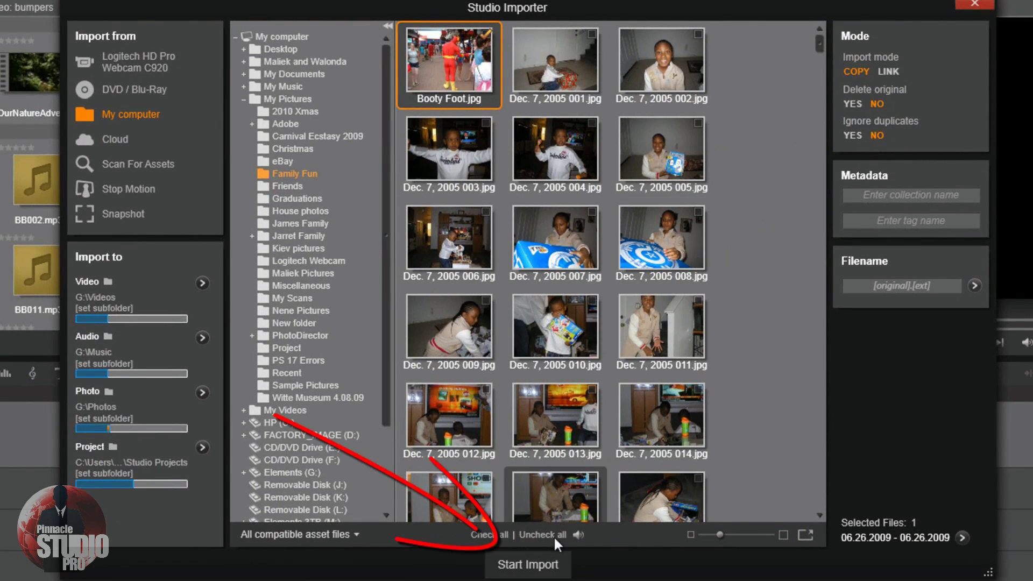
{"action": "left_click", "coordinate": [530, 565]}
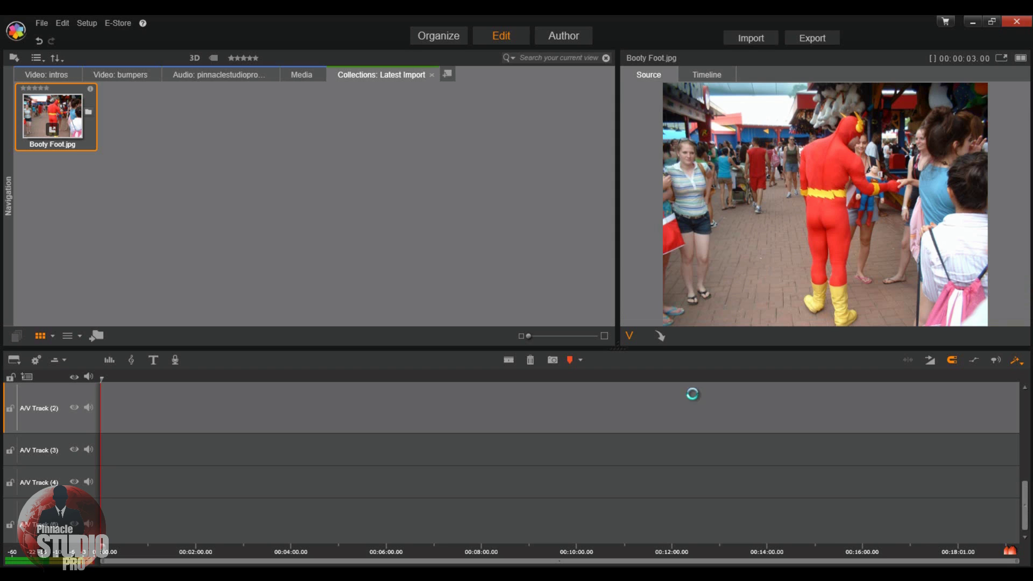
{"action": "left_click", "coordinate": [432, 75]}
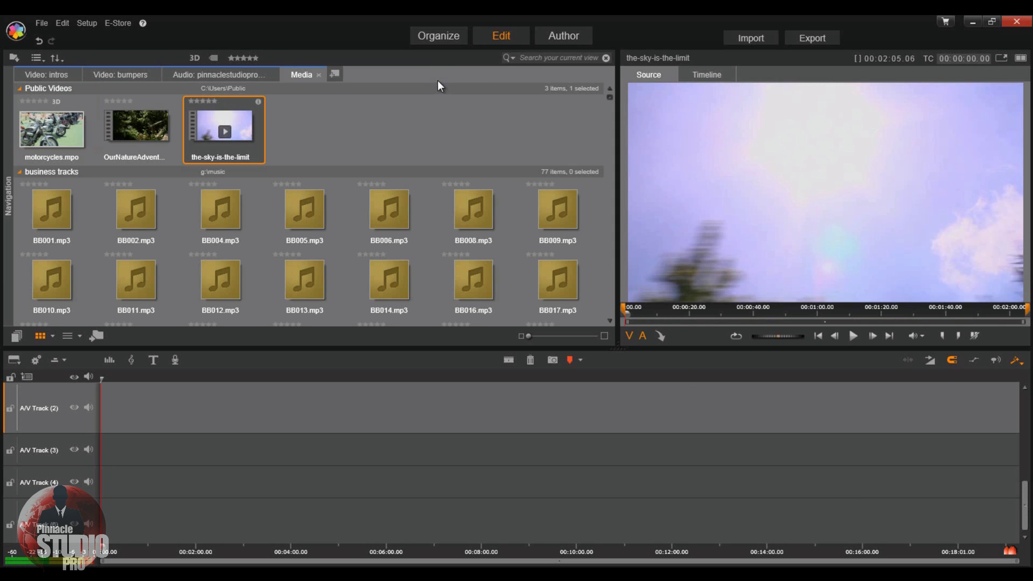
Step: Open the importer and load the pictures from the Canon EOS REBEL T3 camera
{"action": "left_click", "coordinate": [754, 36]}
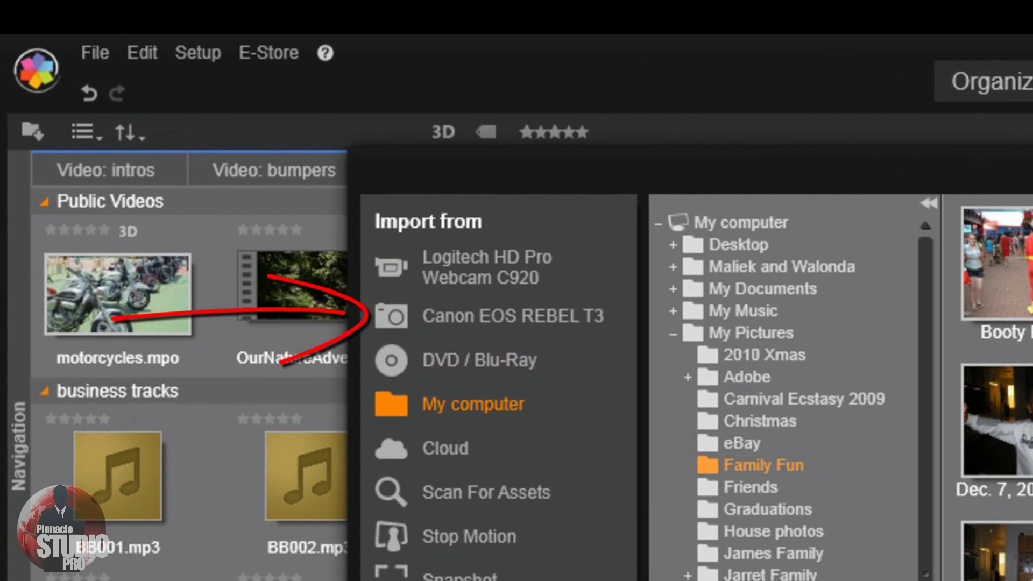
{"action": "left_click", "coordinate": [537, 318]}
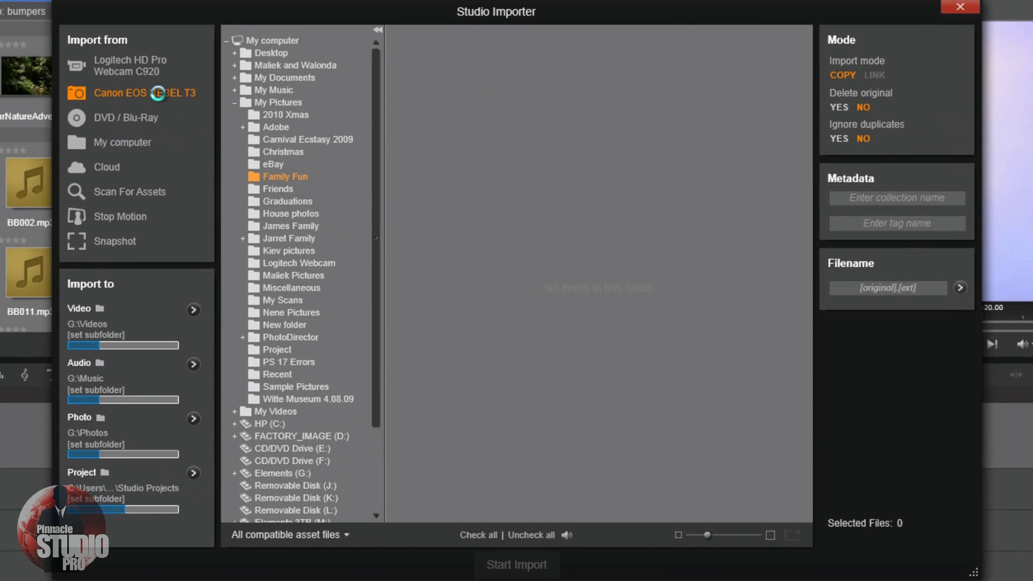
{"action": "left_click", "coordinate": [158, 93]}
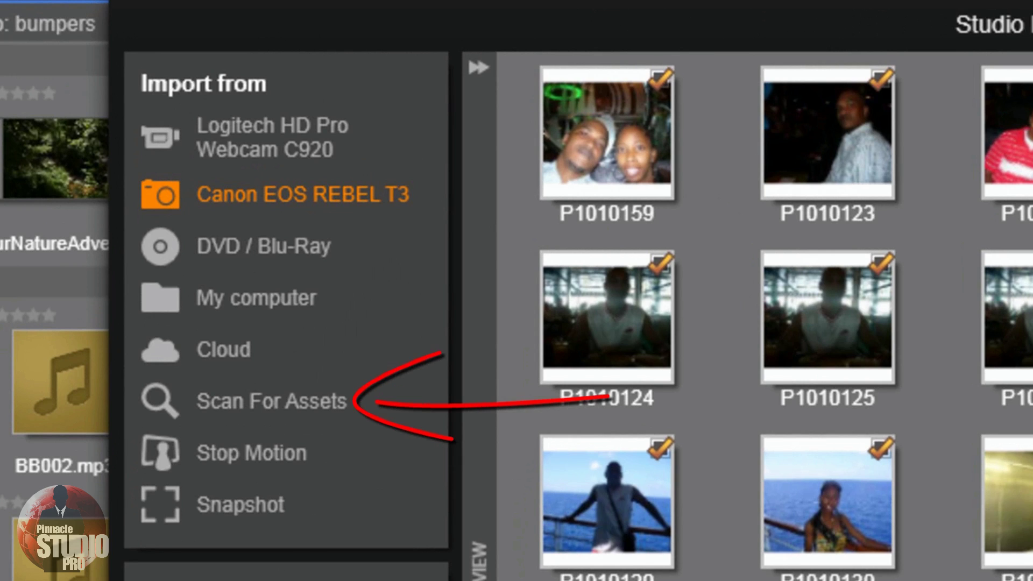
Step: Scan the Heroglyph folder in My Videos for assets with all file types included, and import them
{"action": "left_click", "coordinate": [308, 402]}
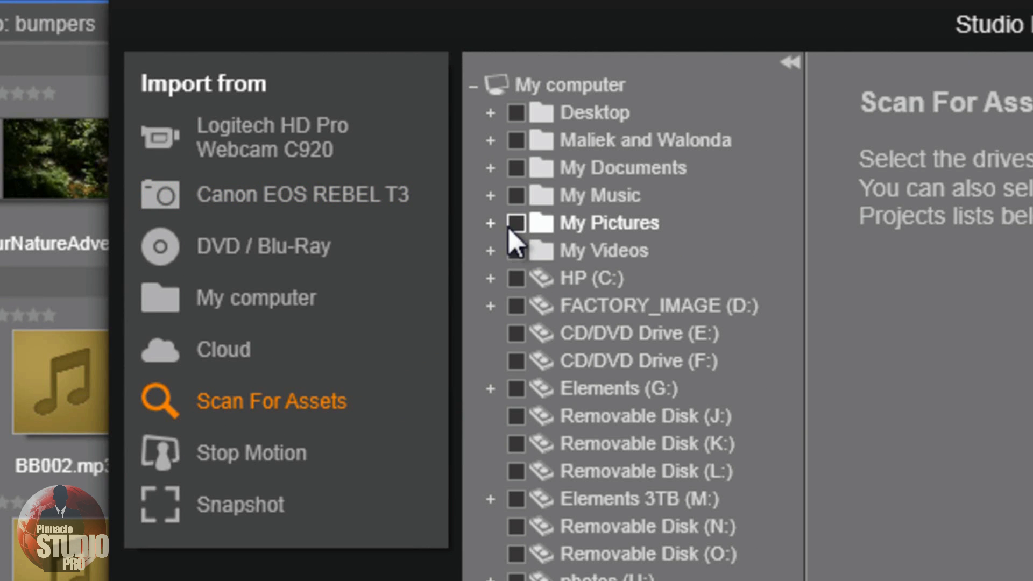
{"action": "left_click", "coordinate": [489, 253]}
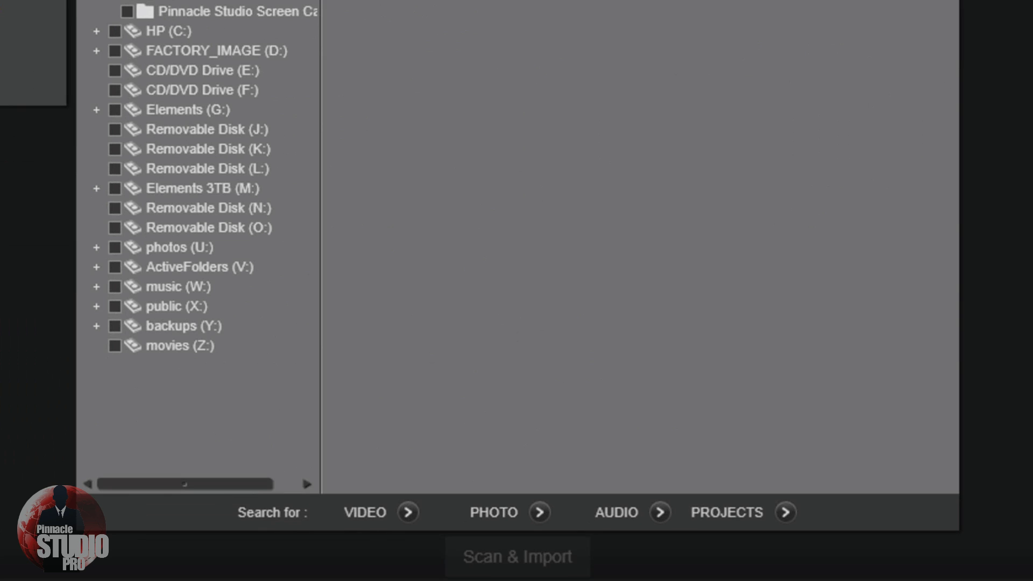
{"action": "left_click", "coordinate": [410, 512]}
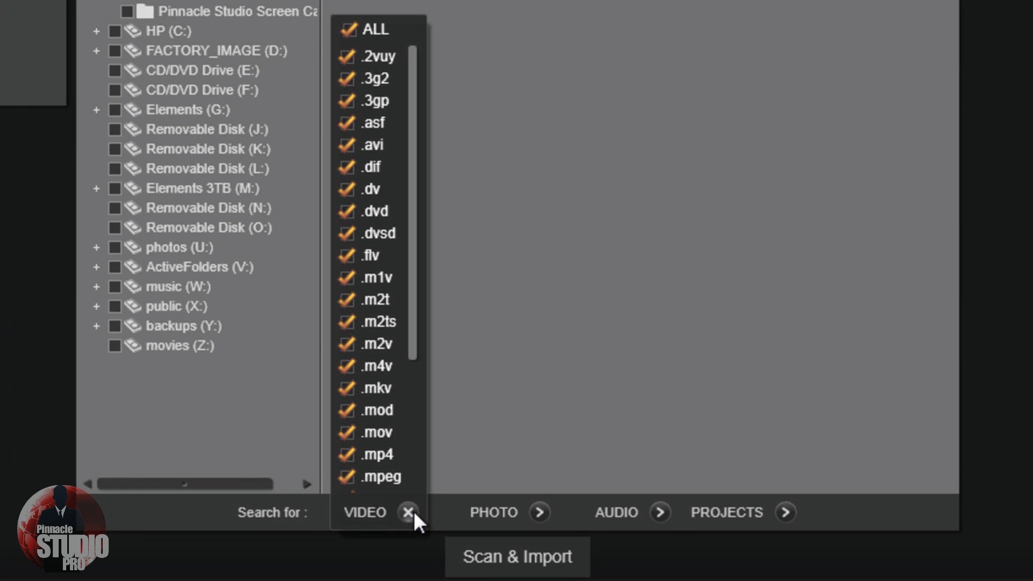
{"action": "left_click", "coordinate": [539, 513]}
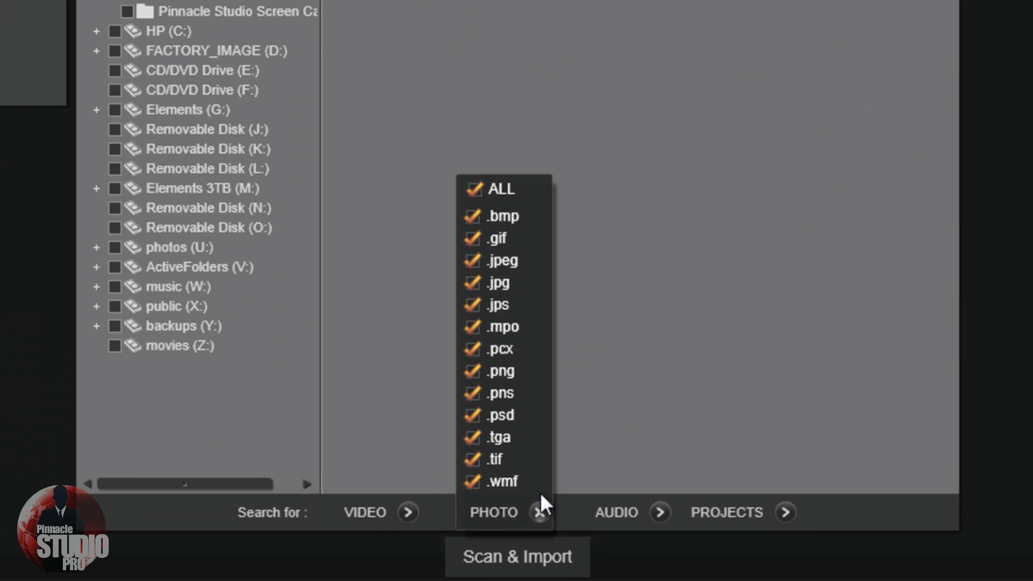
{"action": "left_click", "coordinate": [660, 512]}
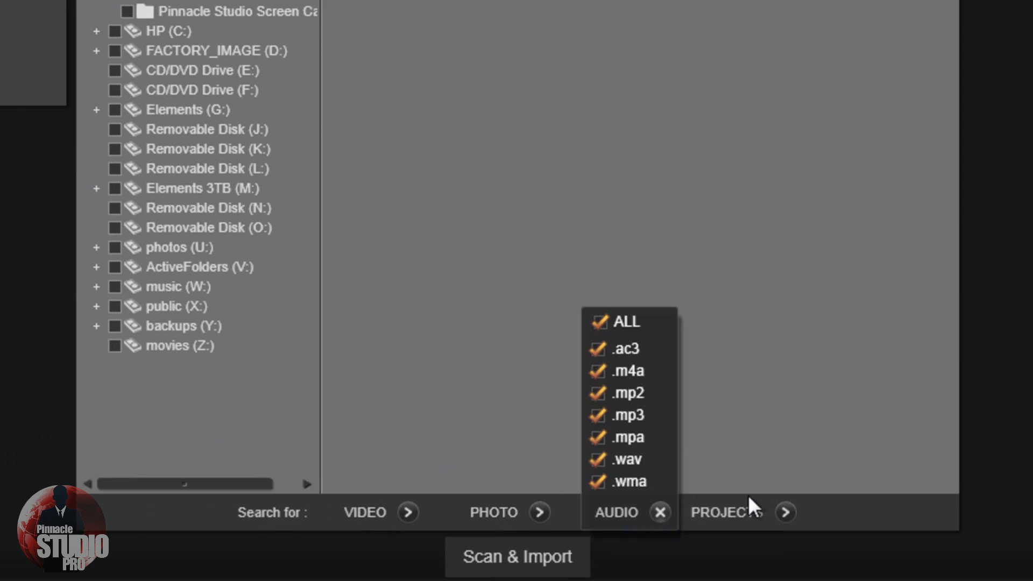
{"action": "left_click", "coordinate": [786, 512]}
{"action": "left_click", "coordinate": [600, 264]}
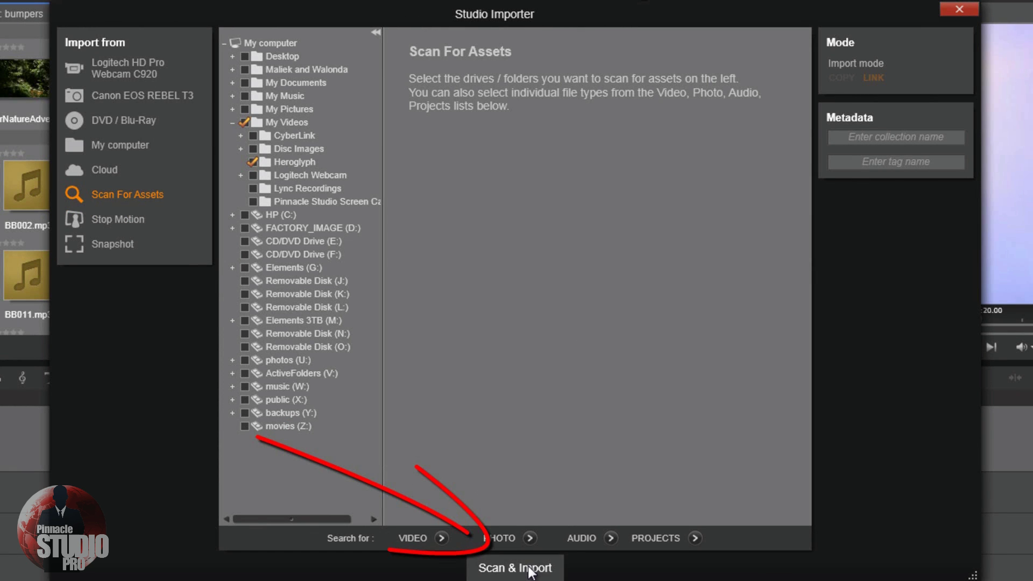
{"action": "left_click", "coordinate": [530, 569]}
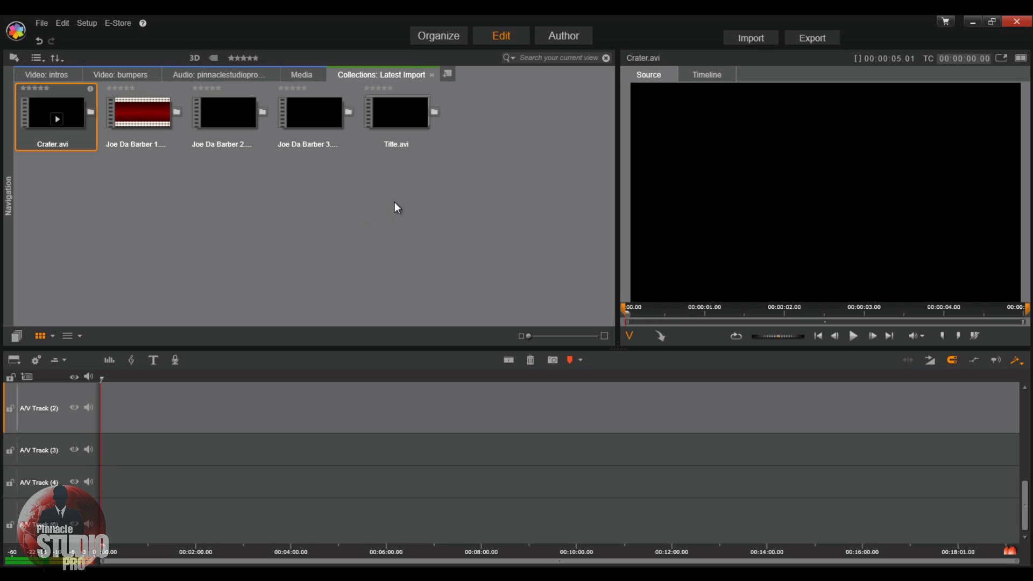
Step: From the pinnaclestudiopro music view, quick-import 01-01- Harlem Shake.mp3 from the Music library's Amazon MP3 > Baauer > Harlem Shake folder
{"action": "left_click", "coordinate": [230, 73]}
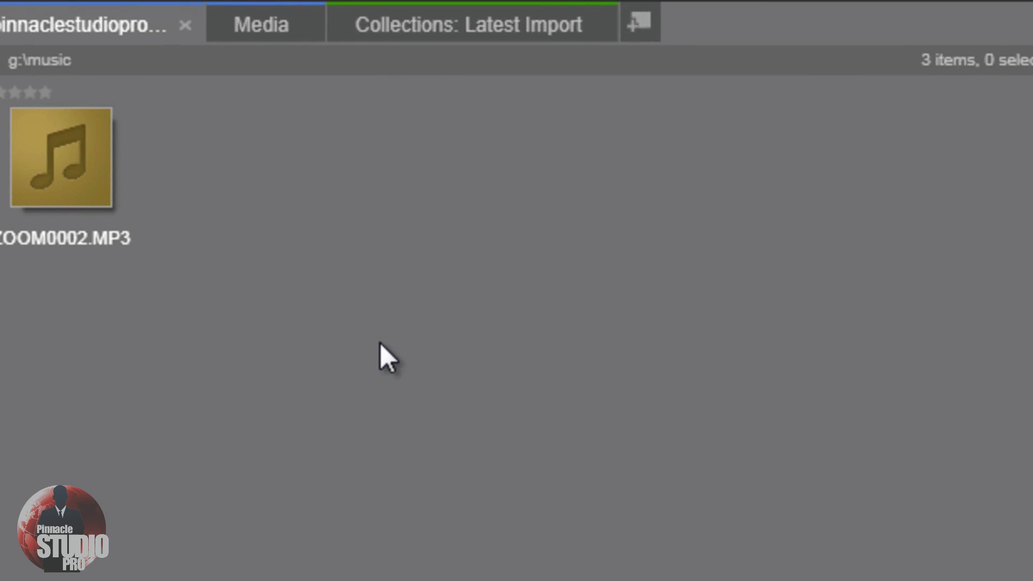
{"action": "right_click", "coordinate": [380, 344]}
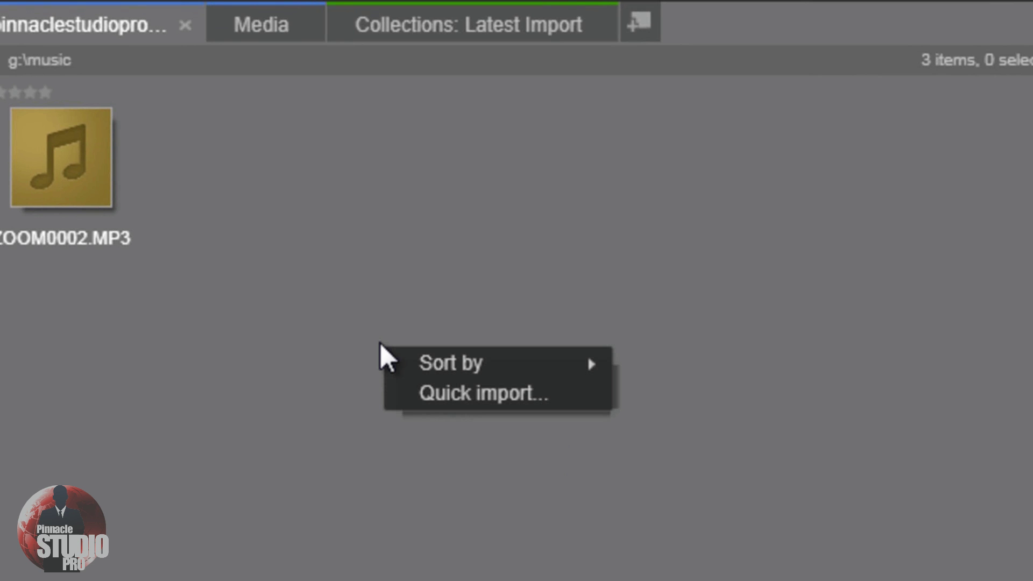
{"action": "left_click", "coordinate": [236, 369]}
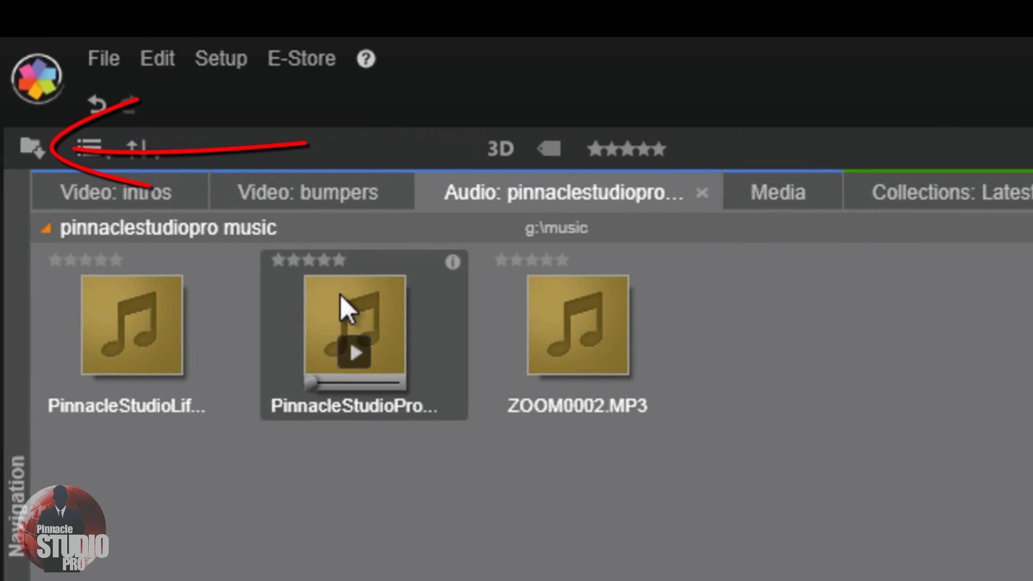
{"action": "left_click", "coordinate": [36, 147]}
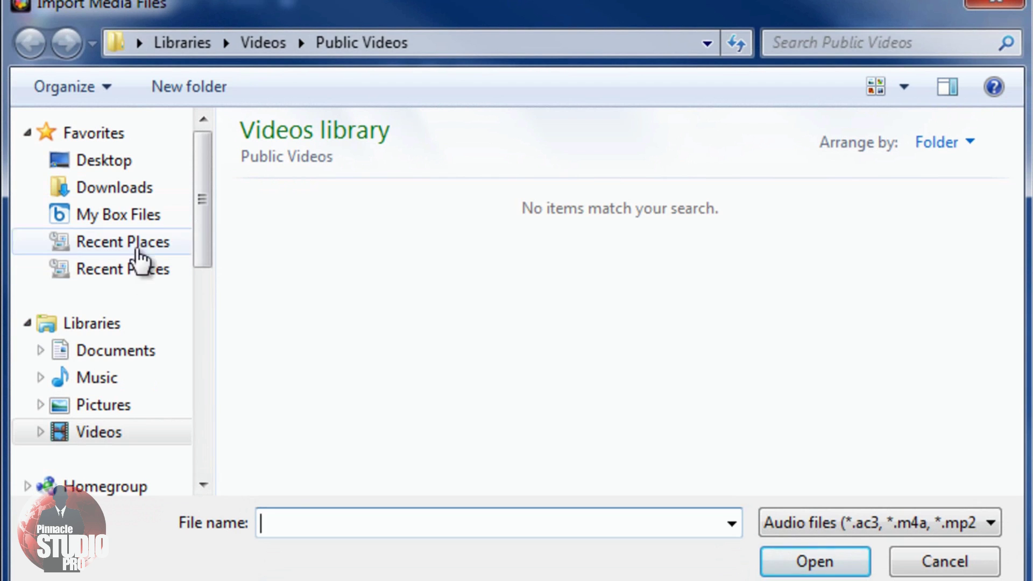
{"action": "left_click", "coordinate": [94, 379]}
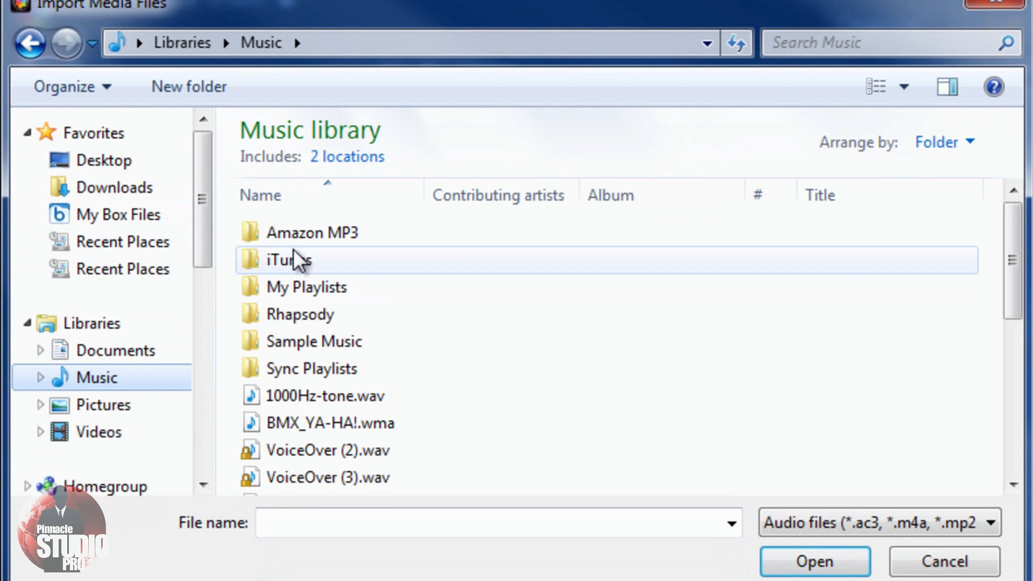
{"action": "double_click", "coordinate": [292, 240]}
{"action": "double_click", "coordinate": [288, 232]}
{"action": "left_click", "coordinate": [298, 233]}
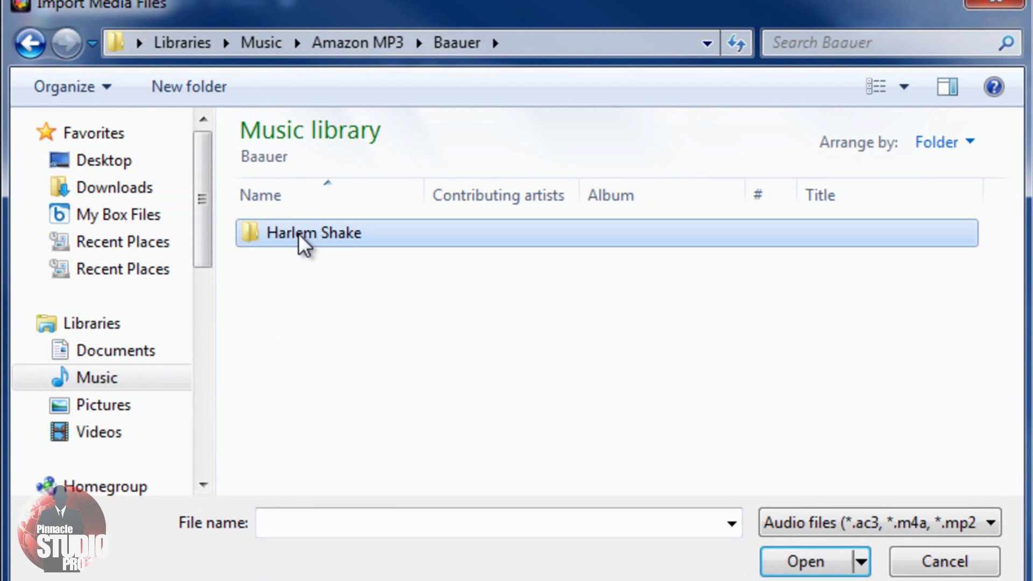
{"action": "double_click", "coordinate": [299, 233]}
{"action": "left_click", "coordinate": [304, 238]}
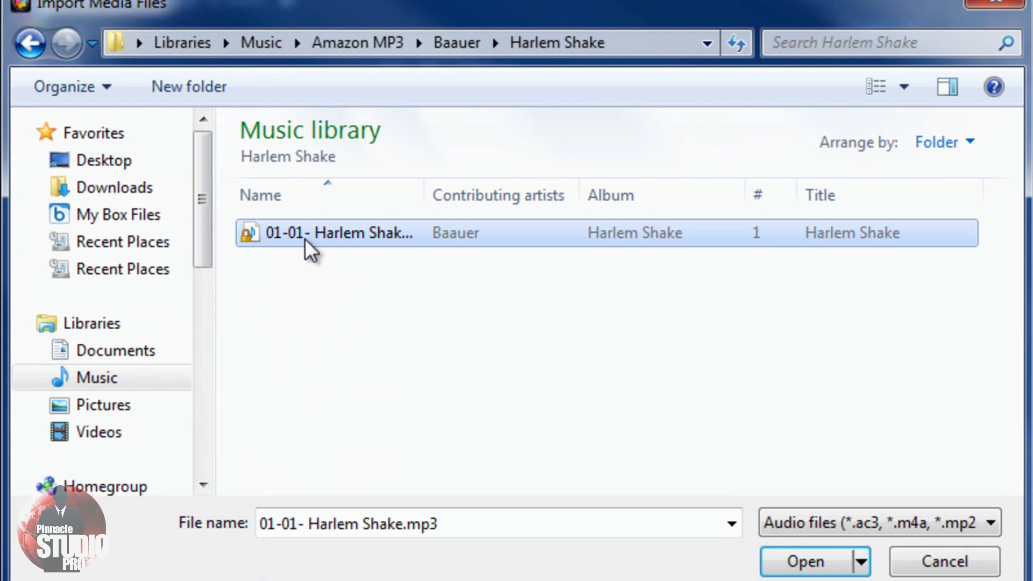
{"action": "left_click", "coordinate": [807, 562]}
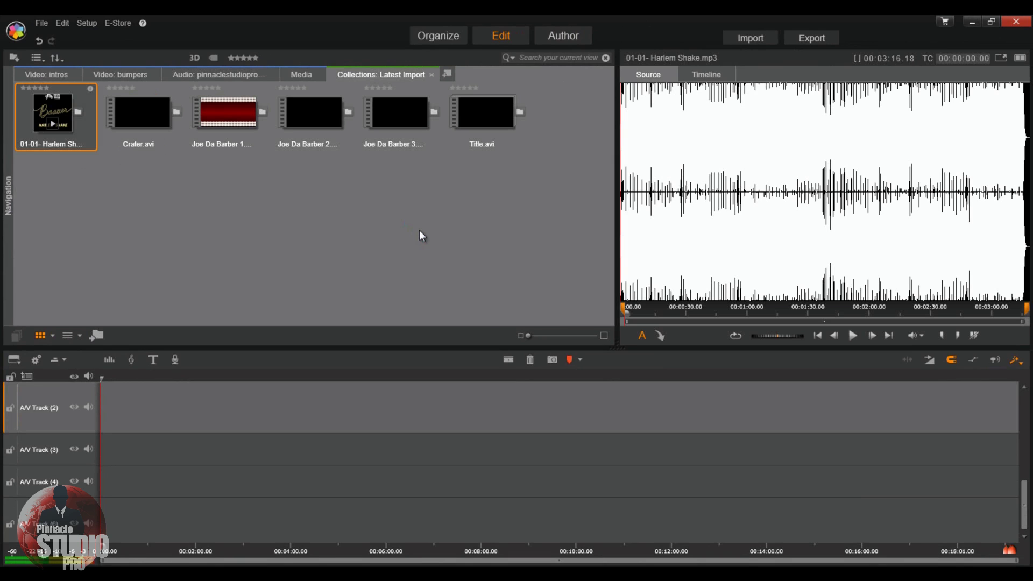
Step: Close the Latest Import collection and add a new library tab alongside the existing Media one
{"action": "left_click", "coordinate": [432, 74]}
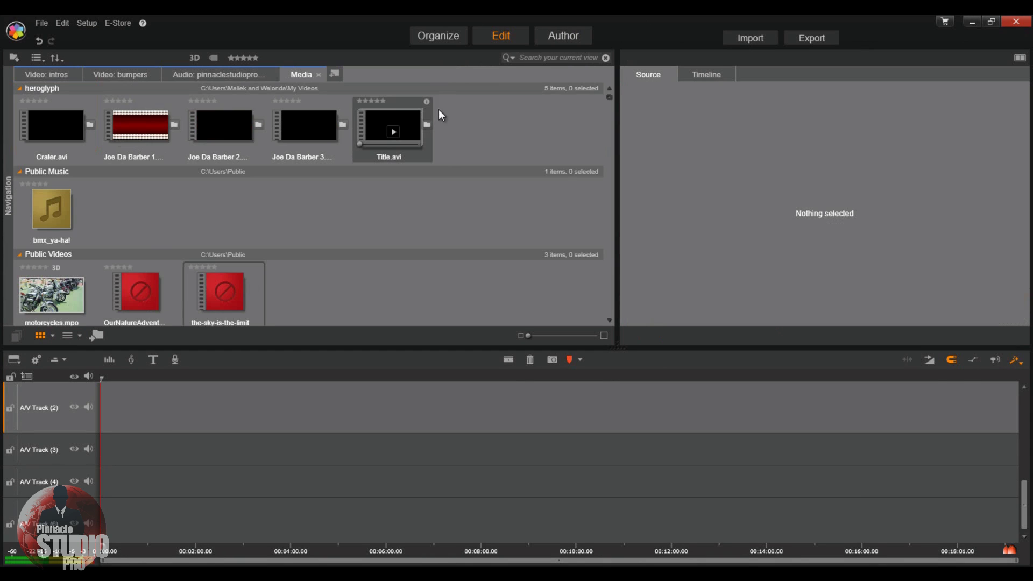
{"action": "scroll", "coordinate": [438, 214], "scroll_direction": "down", "scroll_amount": 1}
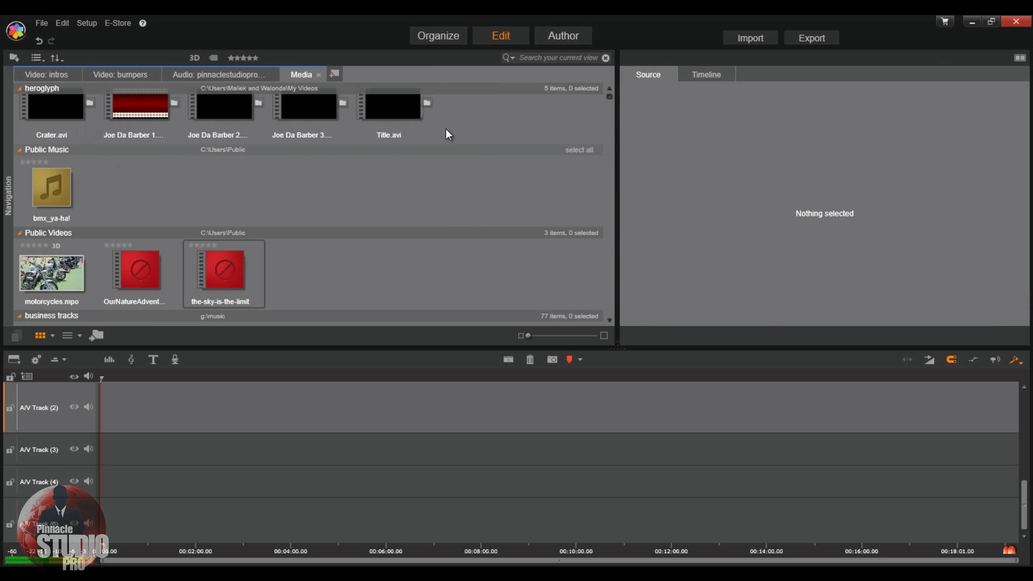
{"action": "mouse_move", "coordinate": [8, 209]}
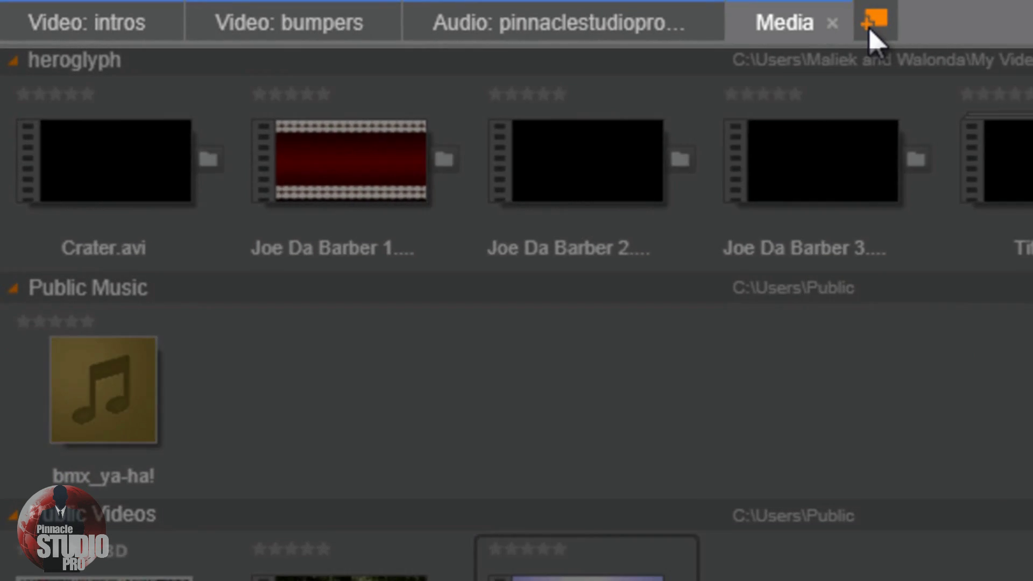
{"action": "left_click", "coordinate": [924, 23]}
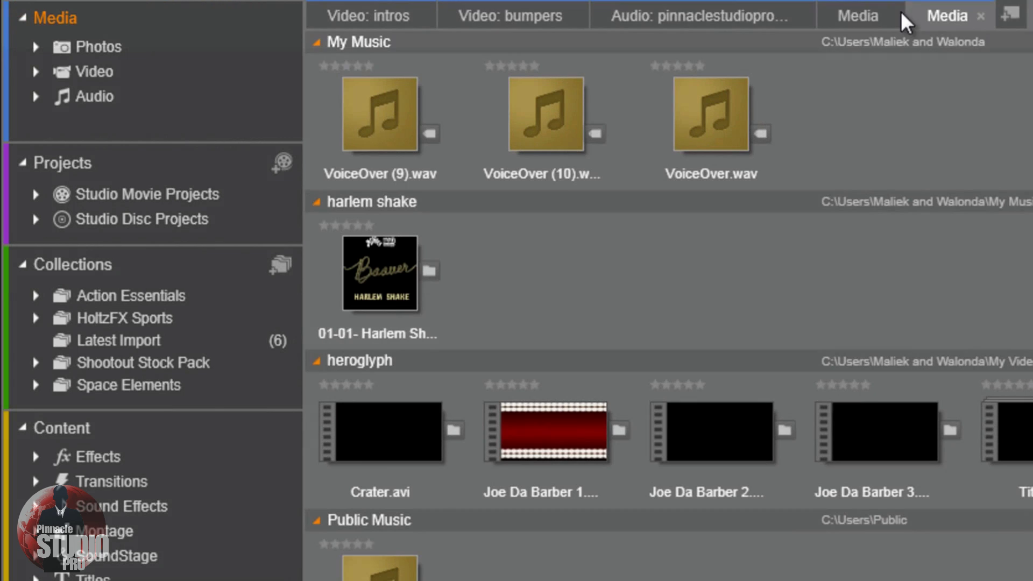
Step: Expand the Video branch, show the 2011 montage asp folder in the new library tab, and close that tab
{"action": "left_click", "coordinate": [36, 73]}
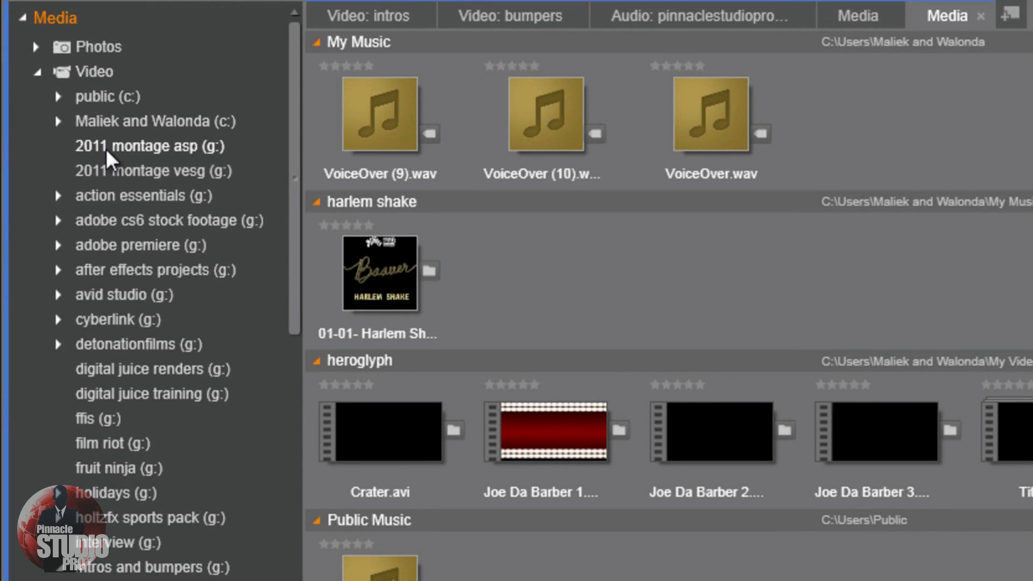
{"action": "left_click", "coordinate": [75, 148]}
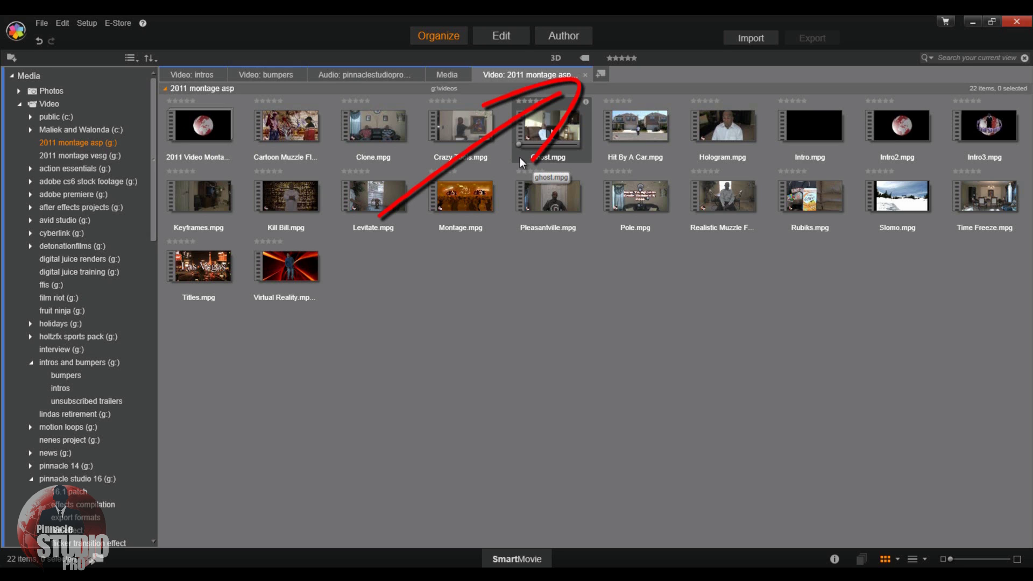
{"action": "left_click", "coordinate": [585, 75]}
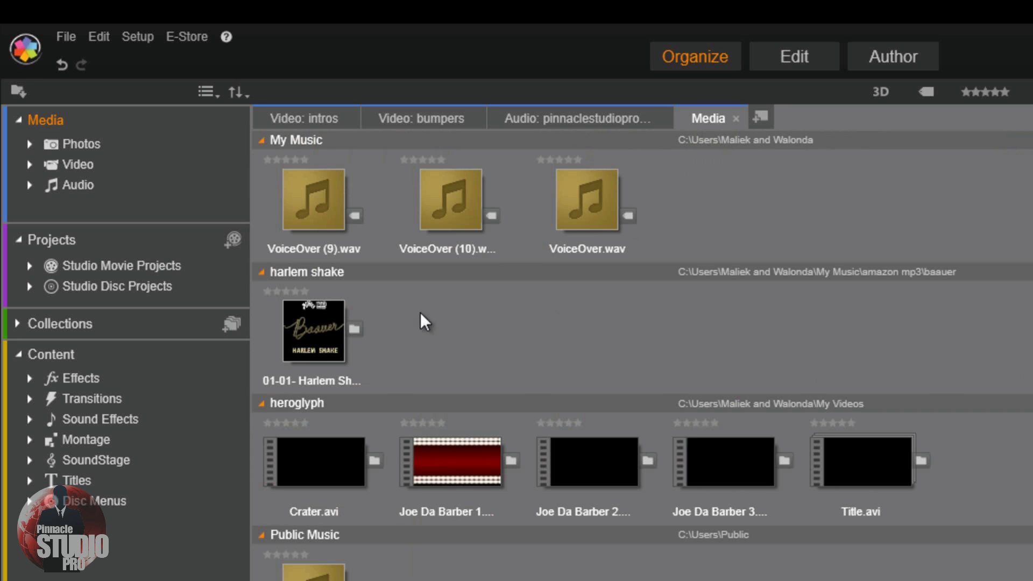
Step: Show all photos, filter the library to stereoscopic 3D media only, and return to the unfiltered Media view
{"action": "left_click", "coordinate": [29, 145]}
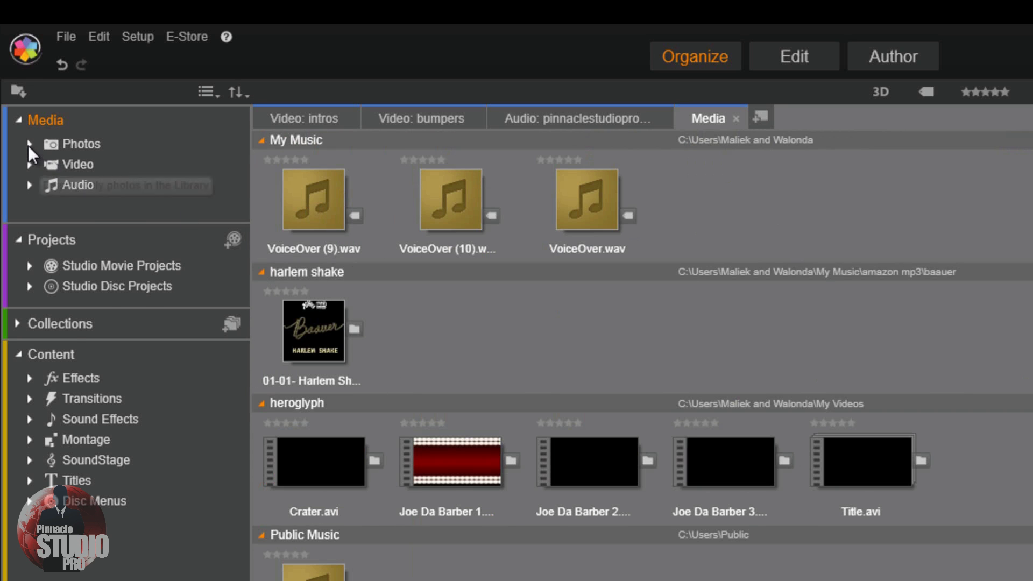
{"action": "left_click", "coordinate": [66, 145]}
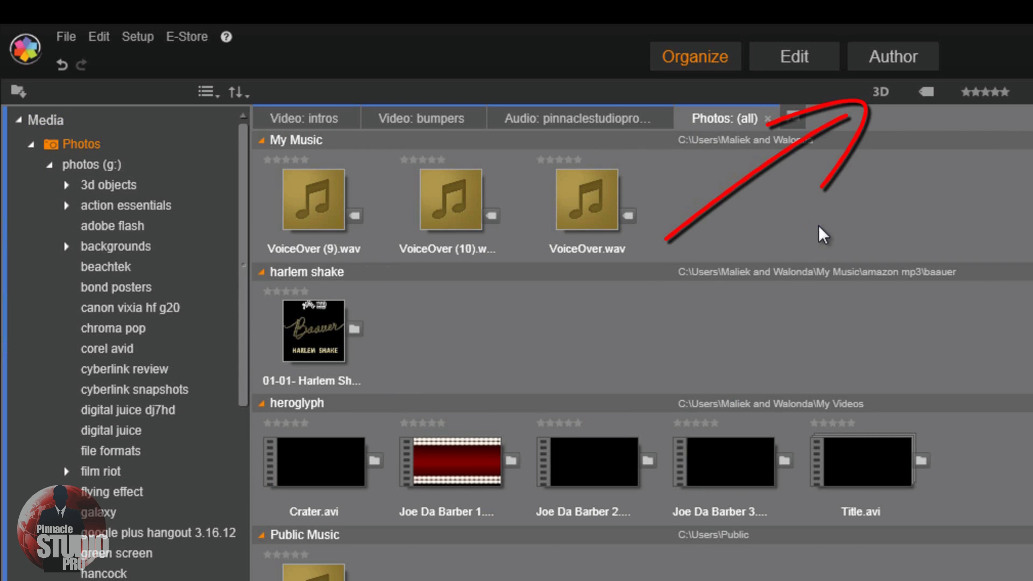
{"action": "left_click", "coordinate": [883, 90]}
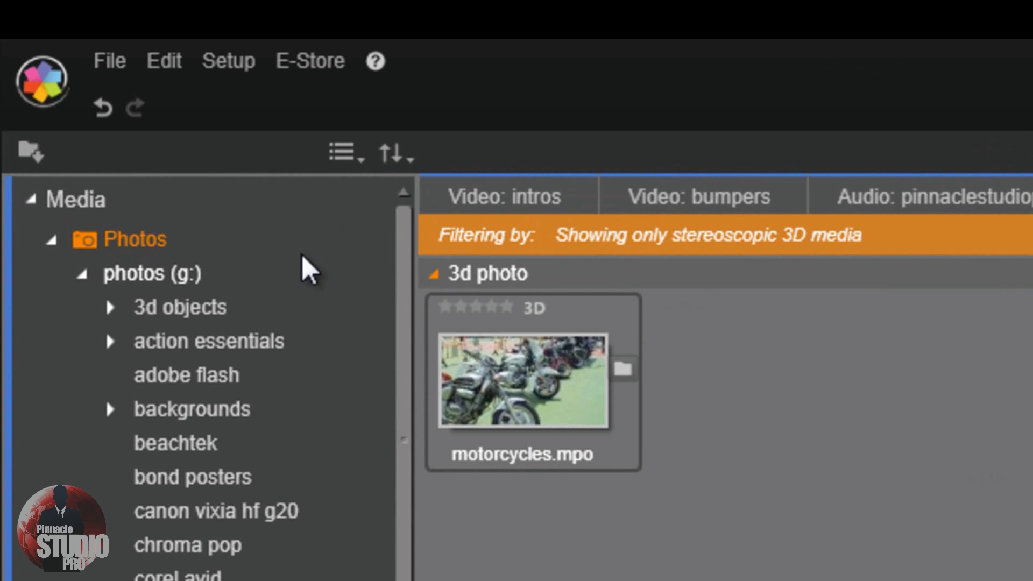
{"action": "left_click", "coordinate": [83, 210]}
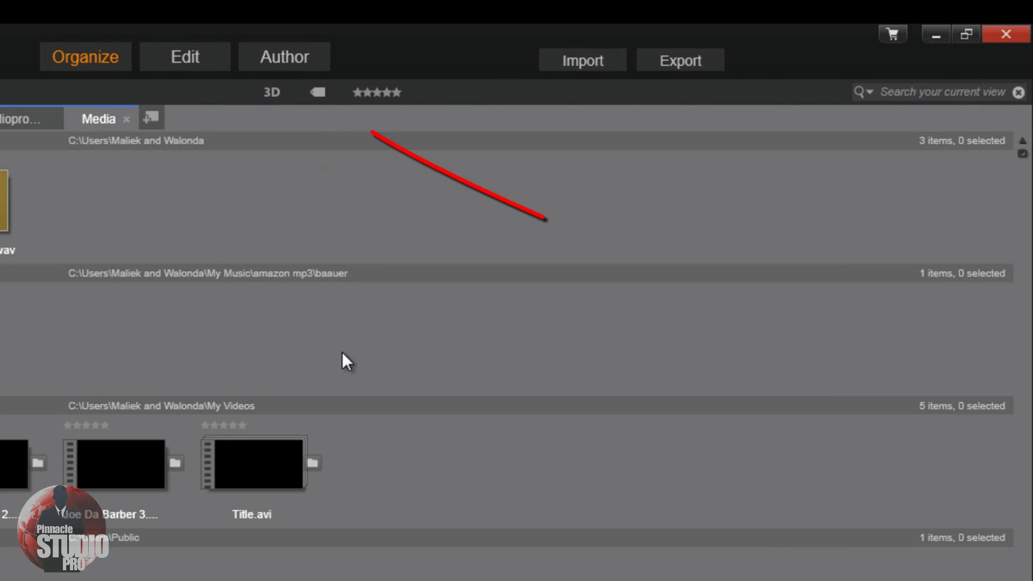
Step: Display the library's tag creation and sorting options, and close them
{"action": "left_click", "coordinate": [321, 96]}
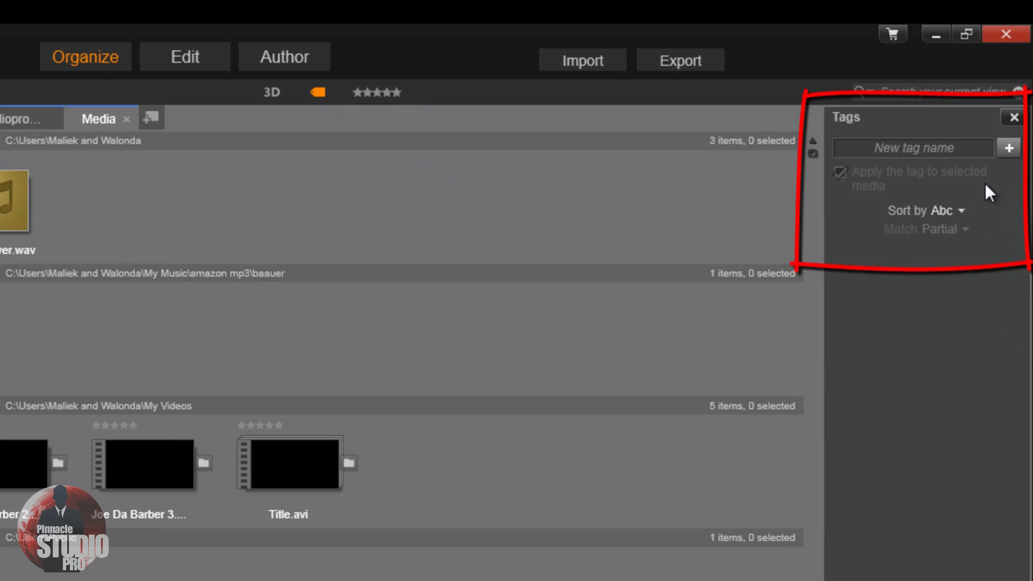
{"action": "left_click", "coordinate": [1015, 118]}
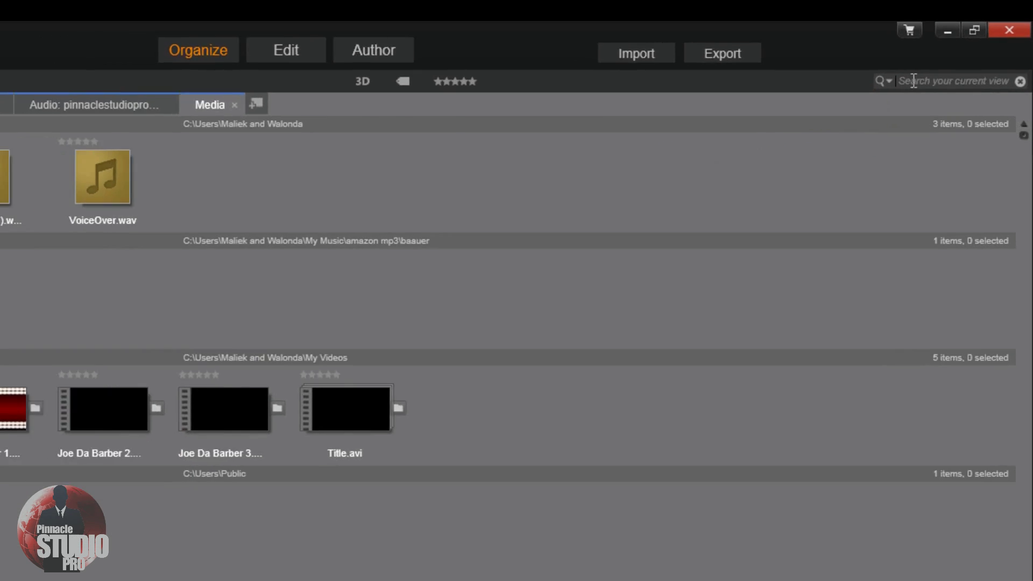
Step: Search the current Media view for "muzzle flash" and clear the search filter
{"action": "left_click", "coordinate": [898, 92]}
{"action": "type", "text": "mu"}
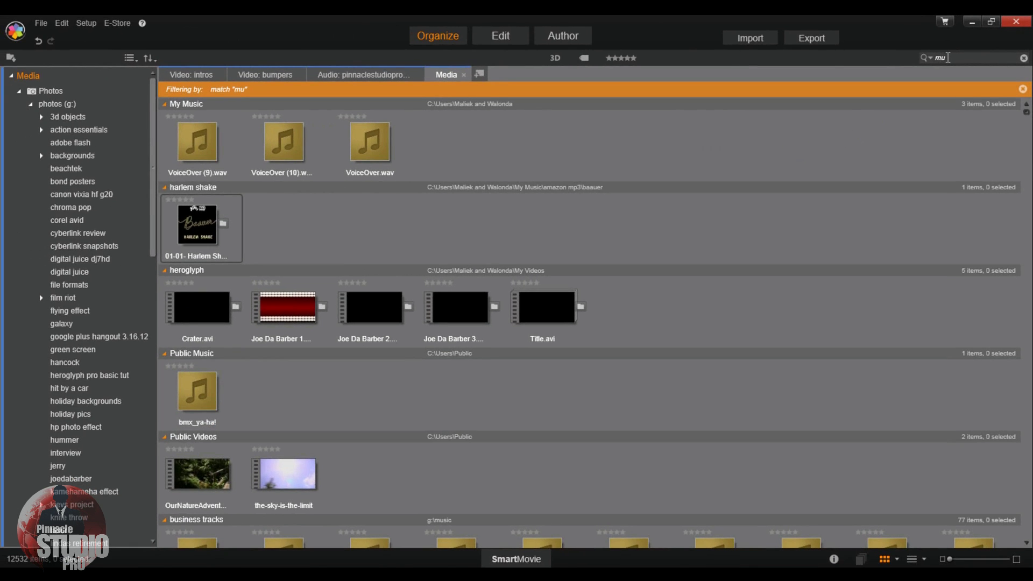
{"action": "type", "text": "zzle flash"}
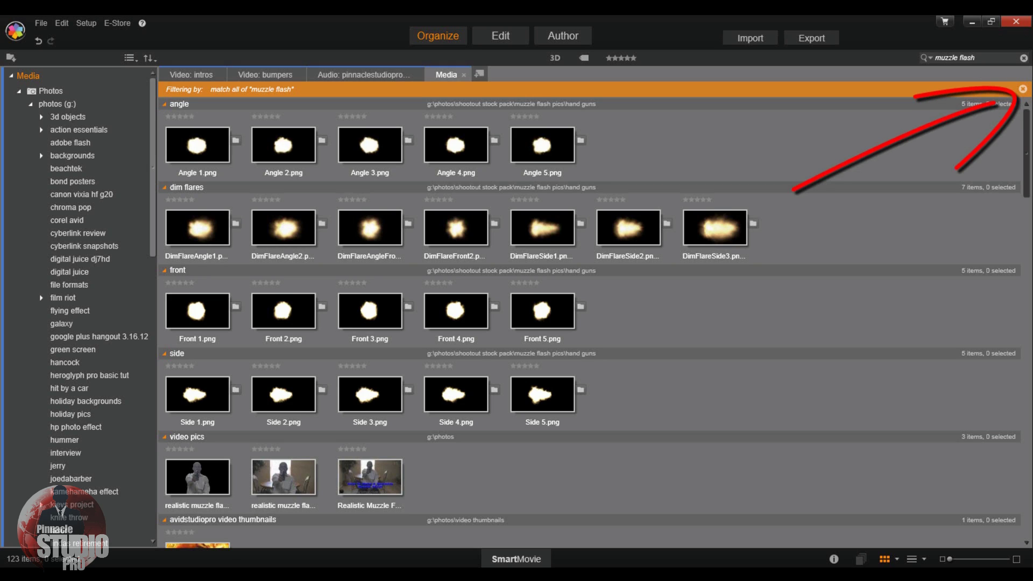
{"action": "left_click", "coordinate": [1023, 89]}
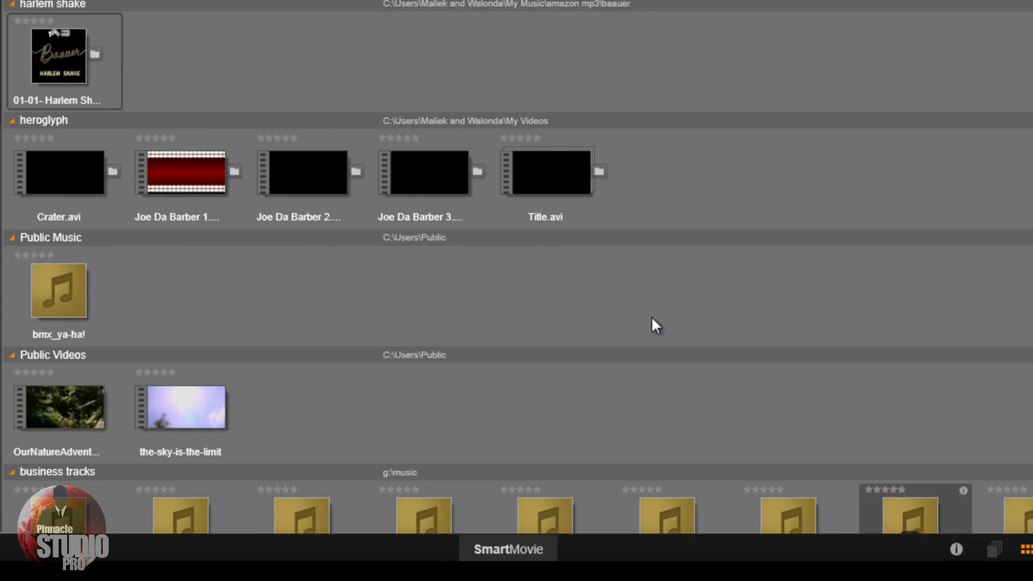
Step: Show the asset information of 01-01- Harlem Shake.mp3, go to its caption, and hide the information again
{"action": "left_click", "coordinate": [47, 54]}
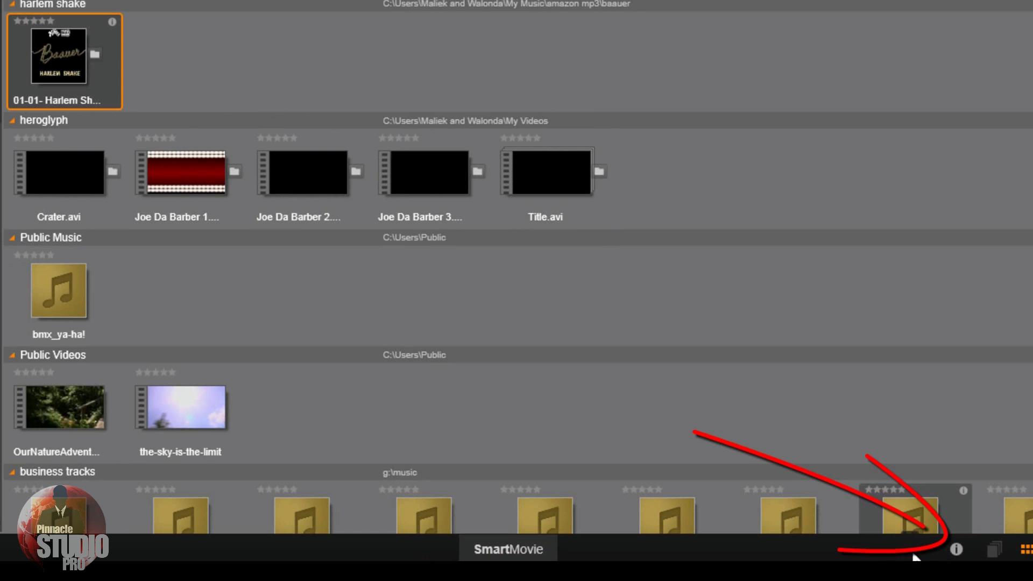
{"action": "left_click", "coordinate": [956, 551]}
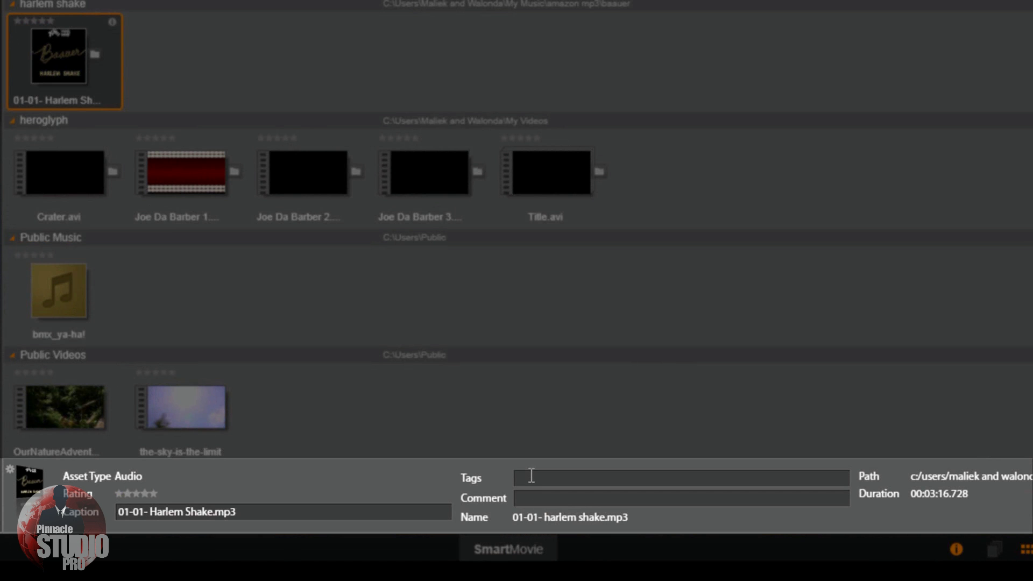
{"action": "left_click", "coordinate": [291, 518]}
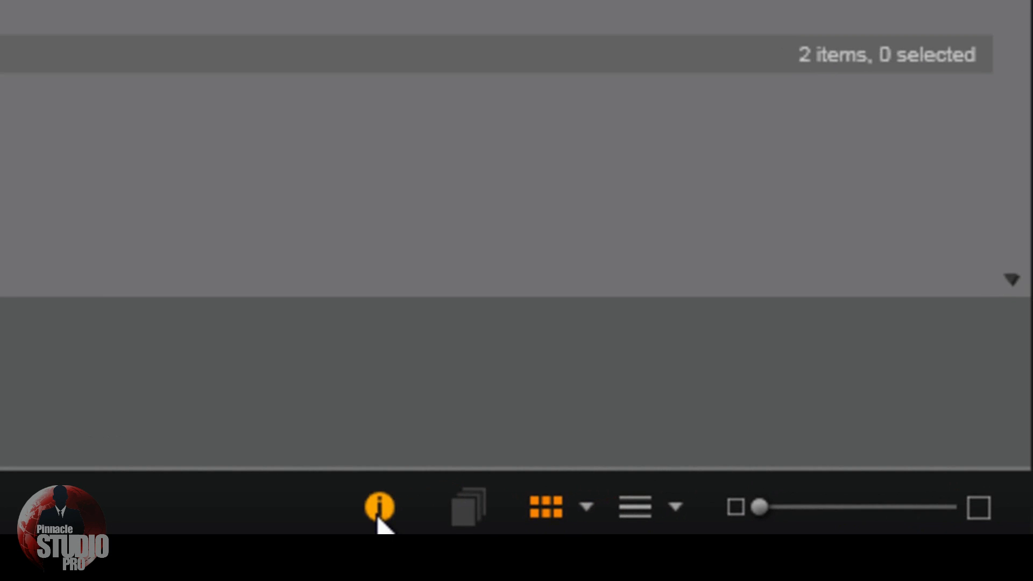
{"action": "left_click", "coordinate": [378, 515]}
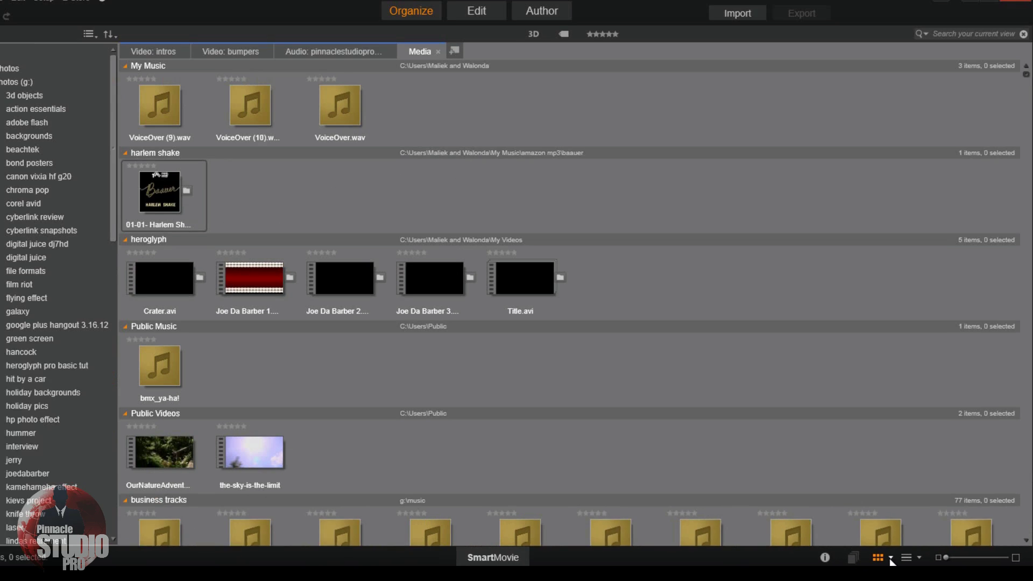
Step: Check which indicators the thumbnail view can display, and try the thumbnail size control
{"action": "left_click", "coordinate": [586, 506]}
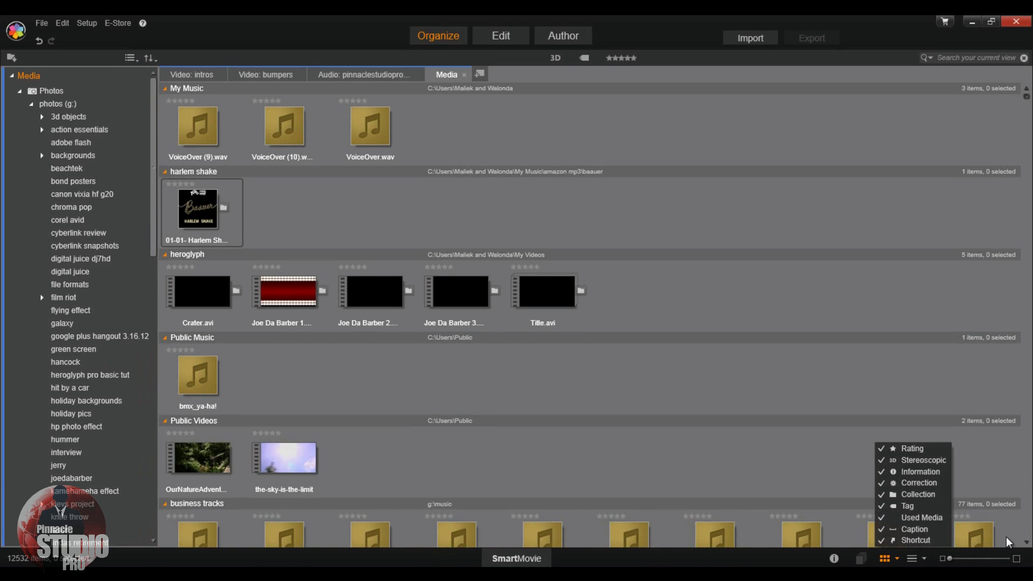
{"action": "left_click", "coordinate": [1008, 518]}
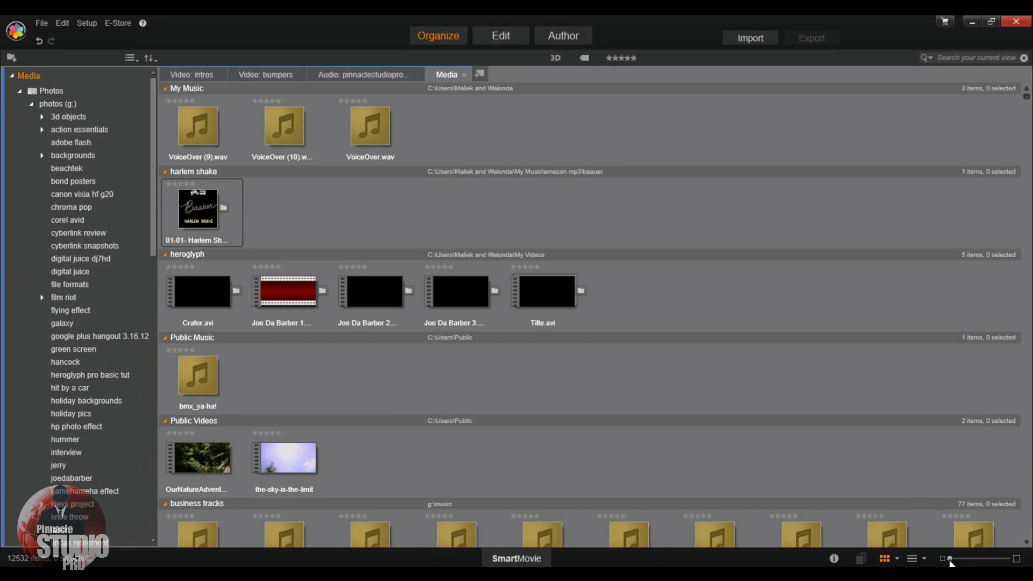
{"action": "mouse_move", "coordinate": [951, 561]}
{"action": "left_mouse_down"}
{"action": "mouse_move", "coordinate": [978, 560]}
{"action": "mouse_move", "coordinate": [949, 560]}
{"action": "left_mouse_up"}
Step: Check the column options of the details view, list the media as details, and return to thumbnails
{"action": "left_click", "coordinate": [925, 561]}
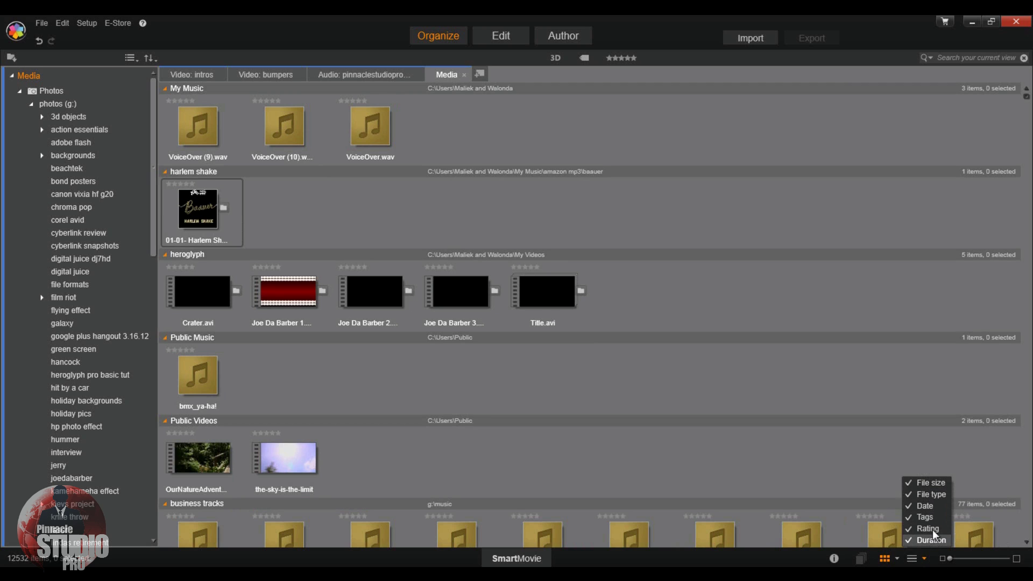
{"action": "left_click", "coordinate": [912, 560]}
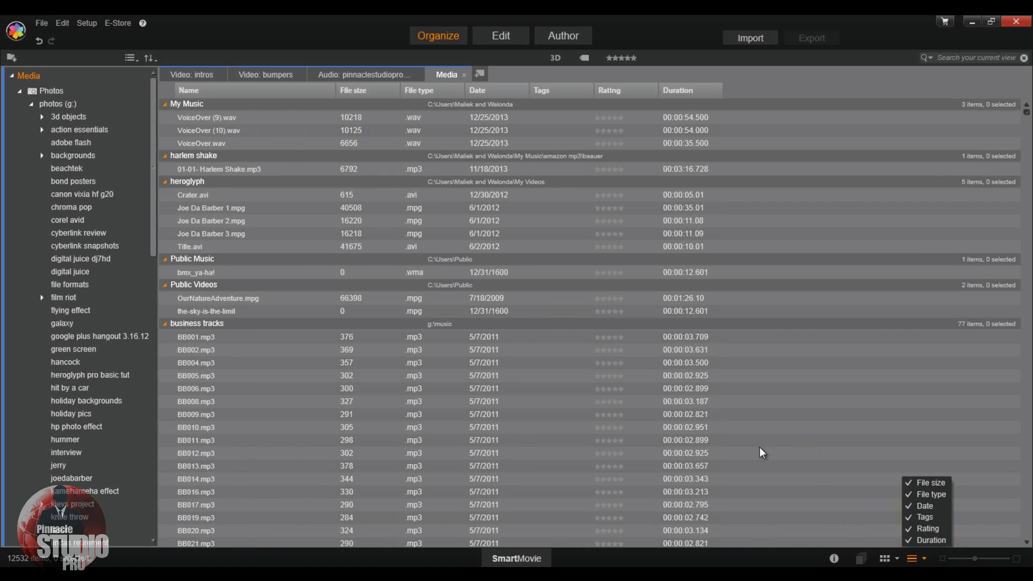
{"action": "left_click", "coordinate": [885, 562]}
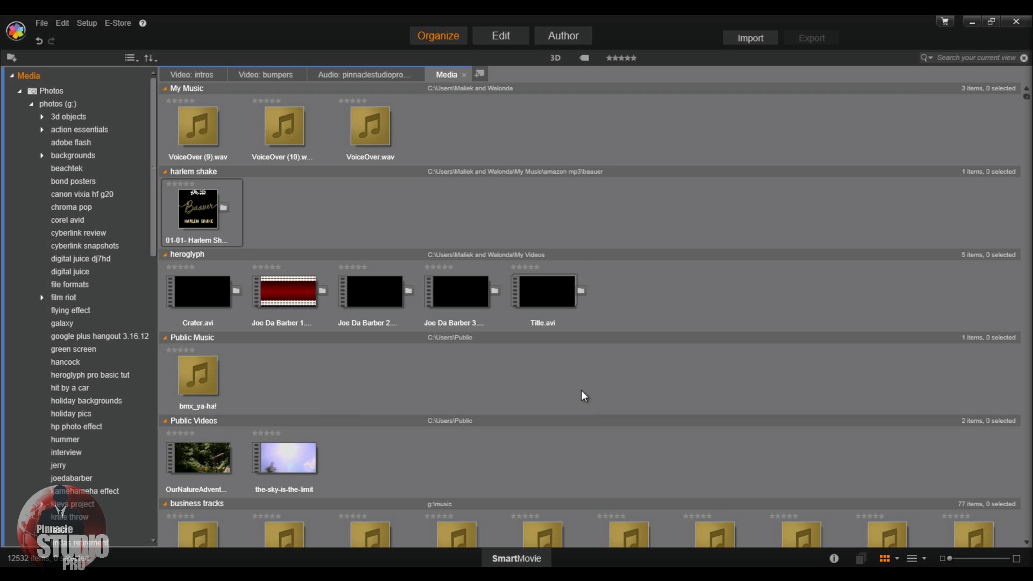
Step: Run scene detection by content on the the-sky-is-the-limit clip in Public Videos and deselect the clip
{"action": "left_click", "coordinate": [285, 452]}
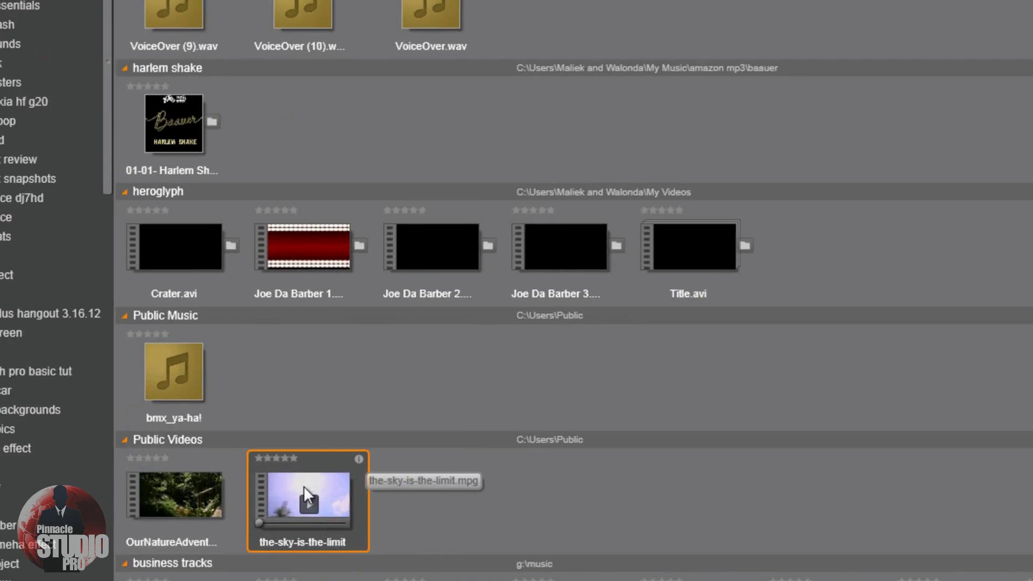
{"action": "right_click", "coordinate": [304, 486]}
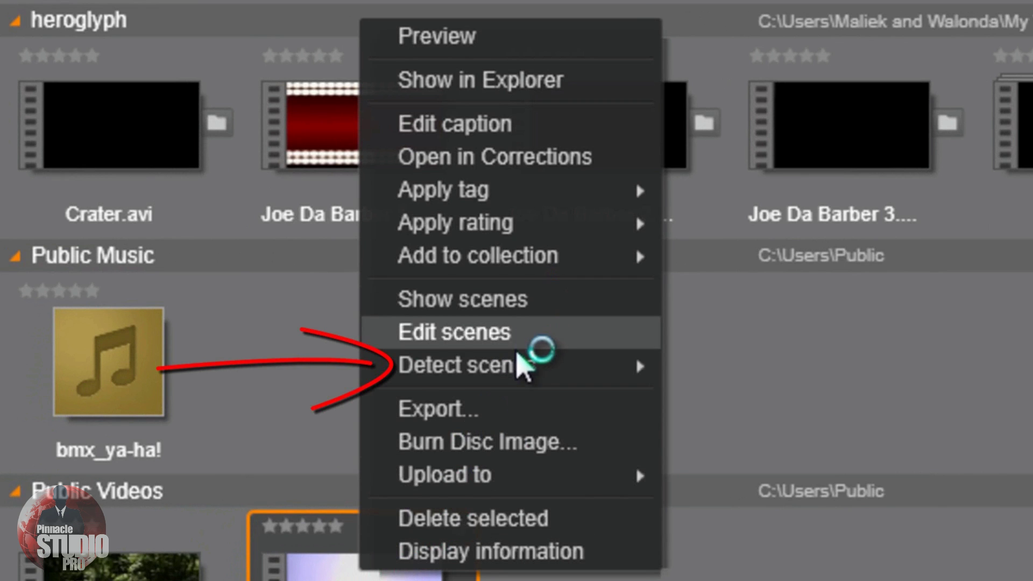
{"action": "mouse_move", "coordinate": [525, 372]}
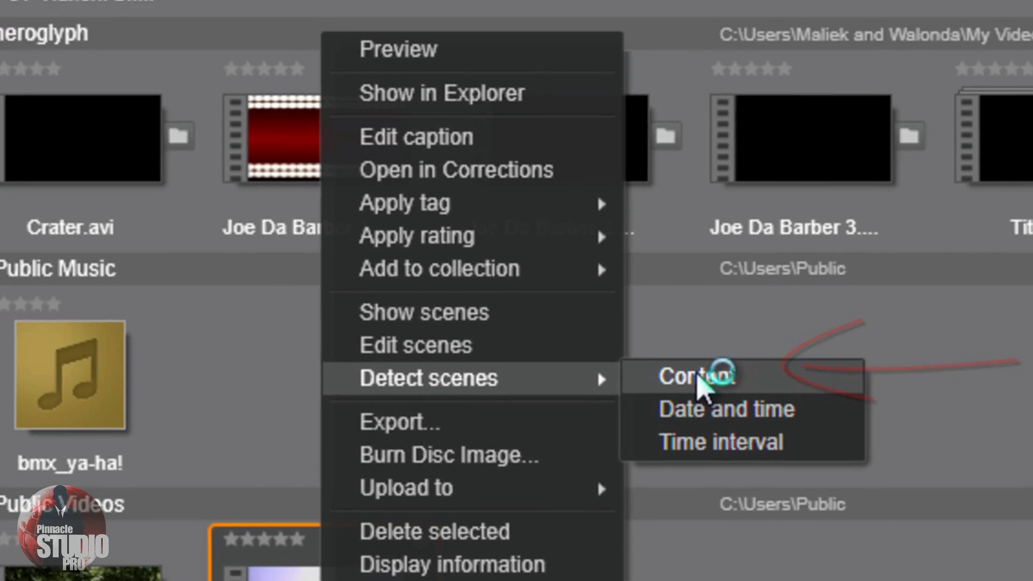
{"action": "left_click", "coordinate": [699, 377]}
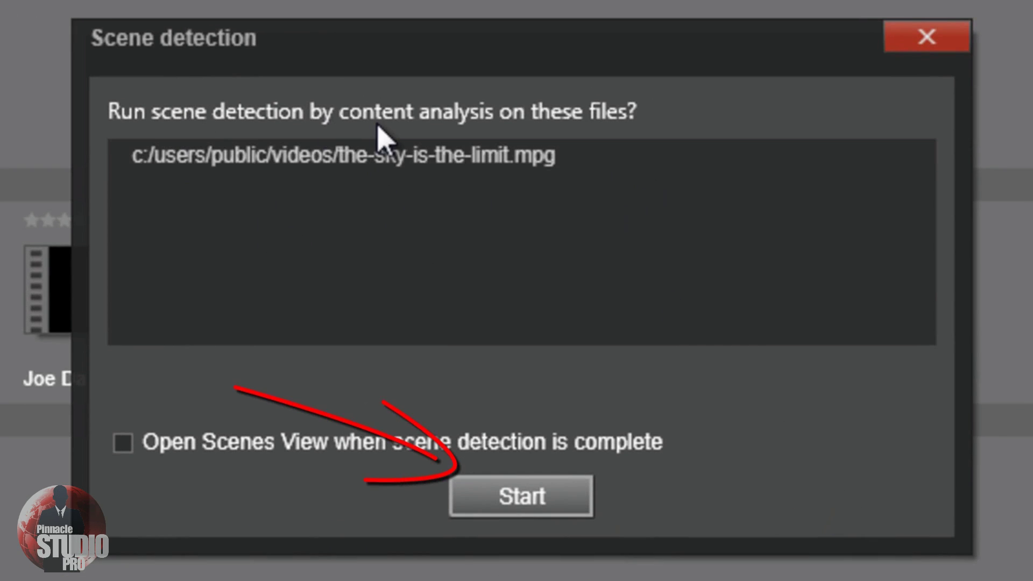
{"action": "left_click", "coordinate": [543, 497]}
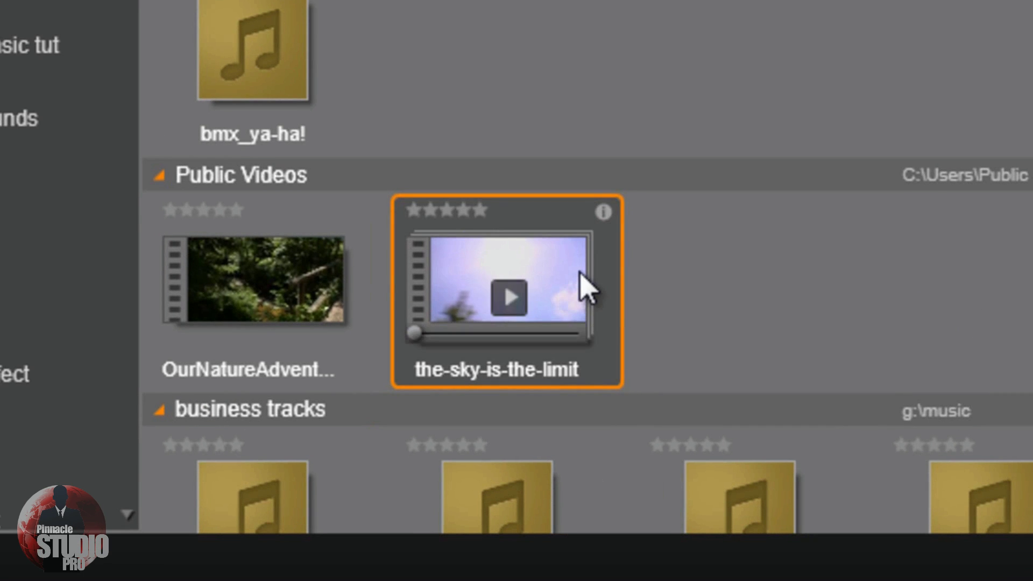
{"action": "left_click", "coordinate": [796, 116]}
{"action": "mouse_move", "coordinate": [620, 280]}
{"action": "left_click", "coordinate": [280, 65]}
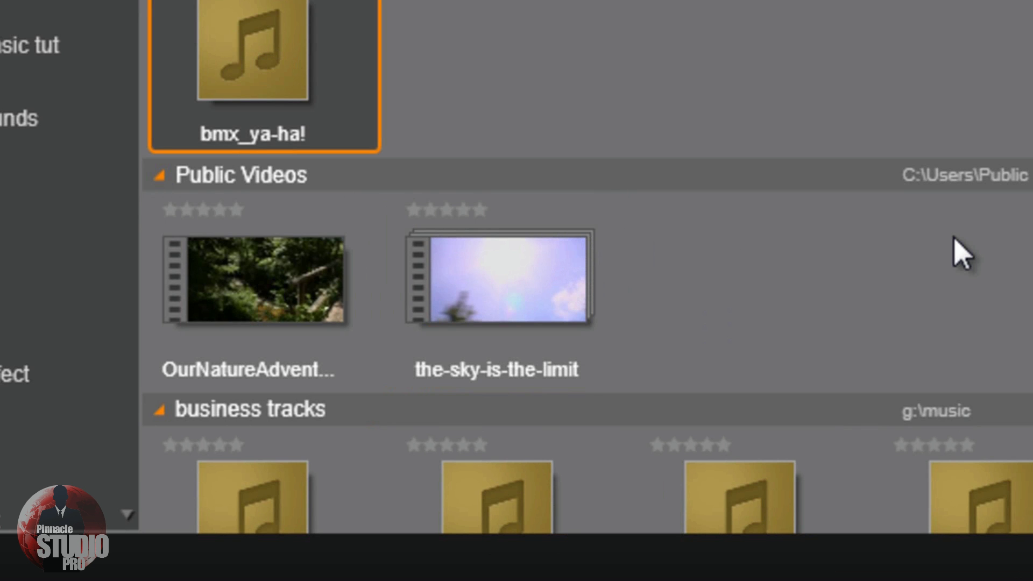
Step: Show the detected scenes of the the-sky-is-the-limit clip
{"action": "mouse_move", "coordinate": [595, 273]}
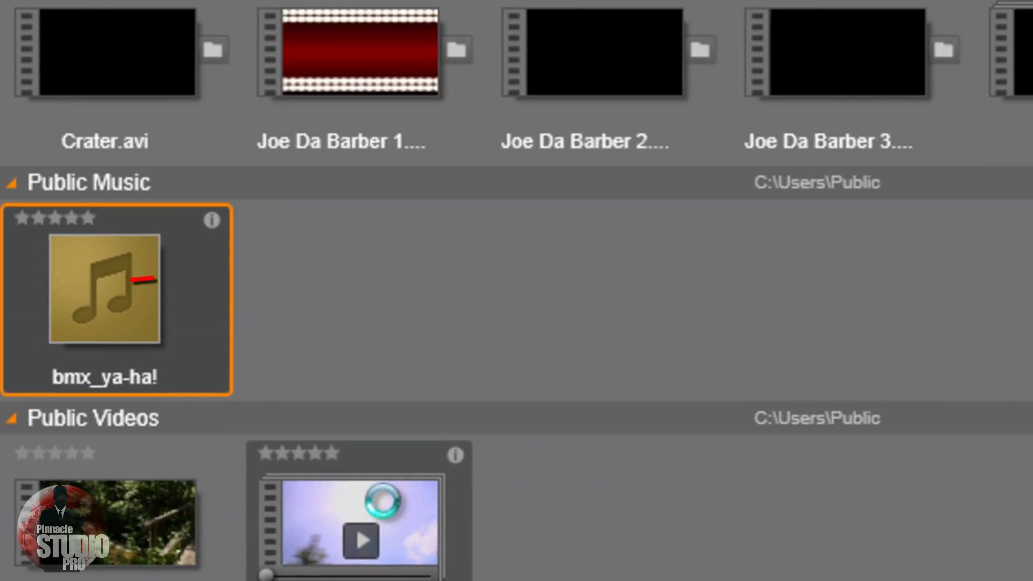
{"action": "right_click", "coordinate": [383, 502]}
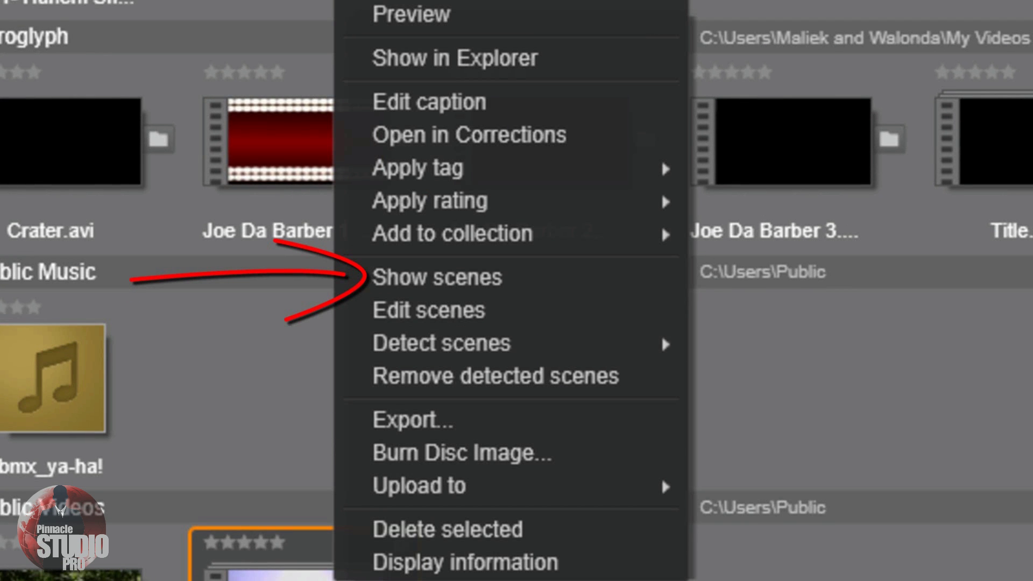
{"action": "left_click", "coordinate": [572, 279]}
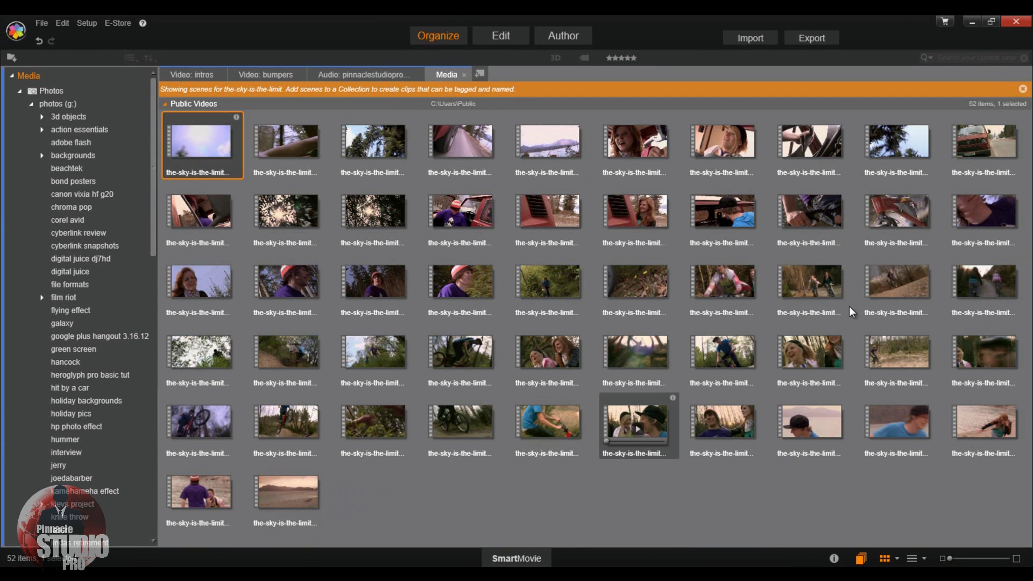
Step: Create a new clip from the fifth scene, the snowy mountain shot, open it in Corrections, and close that editor
{"action": "left_click", "coordinate": [564, 160]}
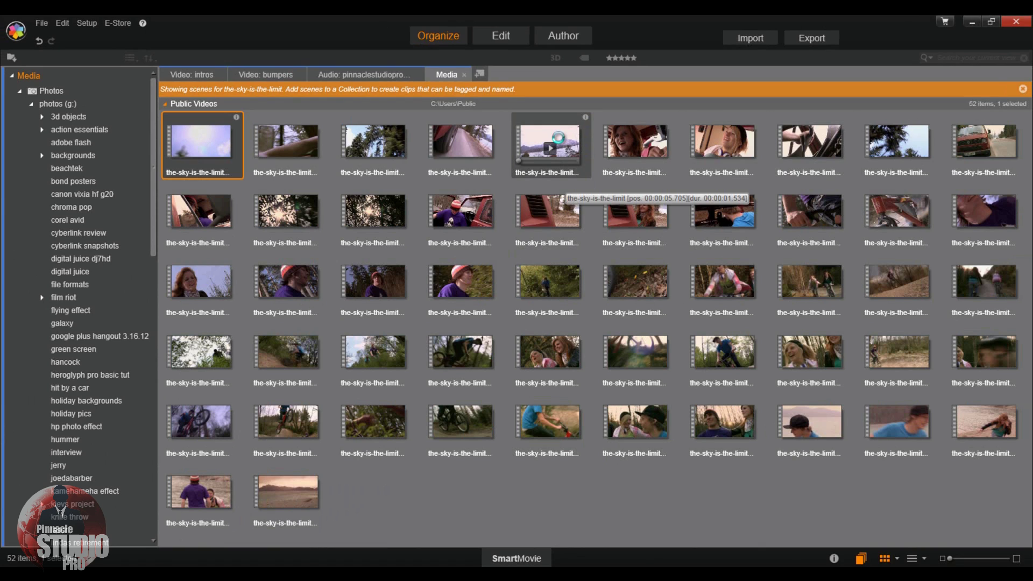
{"action": "double_click", "coordinate": [559, 137]}
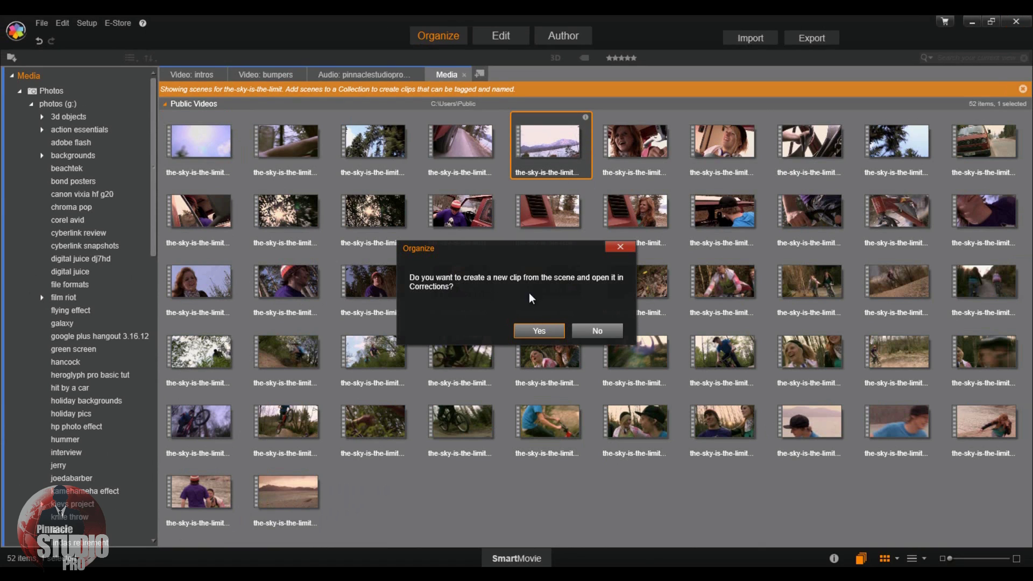
{"action": "left_click", "coordinate": [541, 331]}
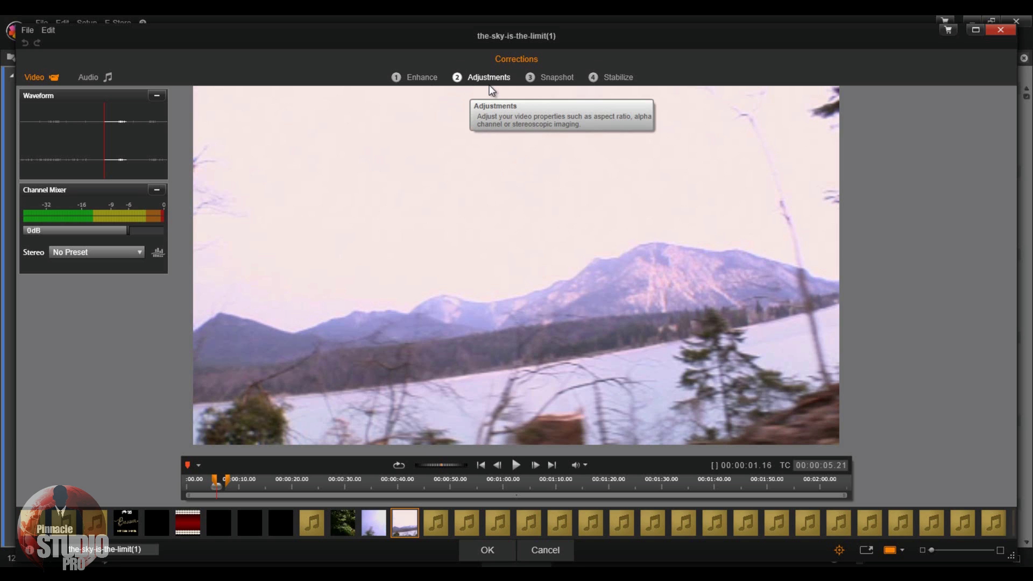
{"action": "left_click", "coordinate": [993, 31]}
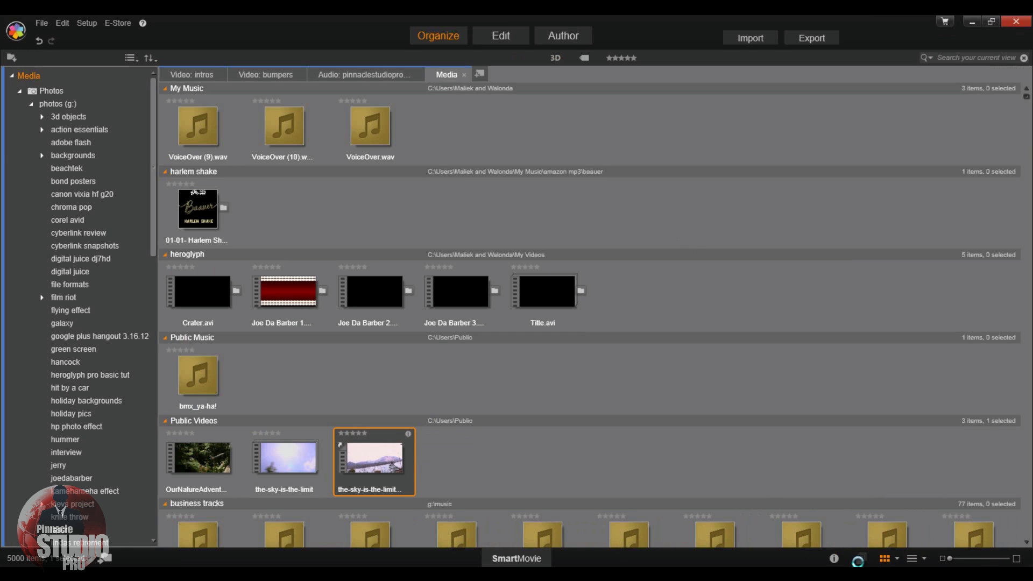
Step: Show the scenes of the original the-sky-is-the-limit clip again and return to the full media view
{"action": "left_click", "coordinate": [289, 457]}
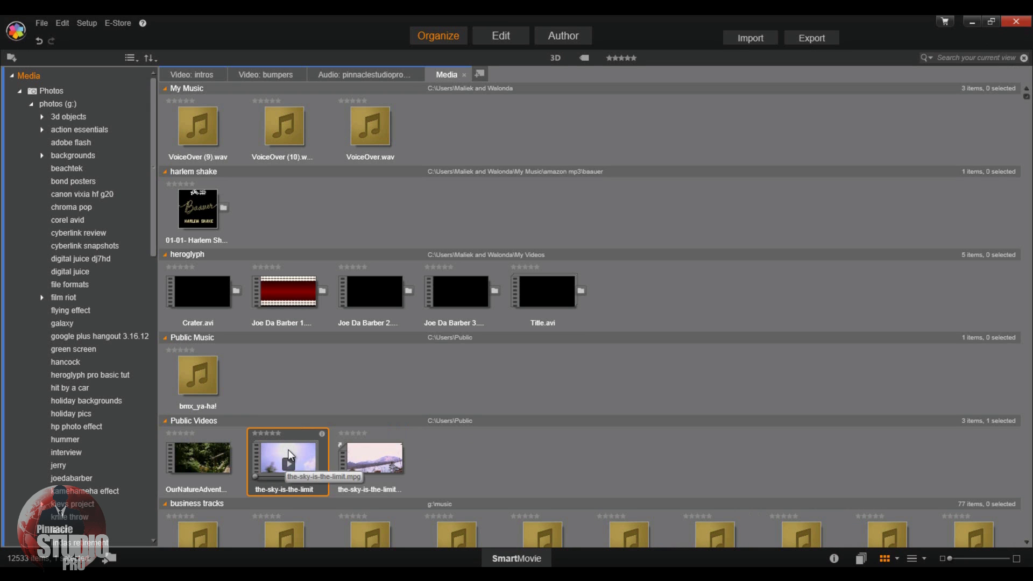
{"action": "left_click", "coordinate": [861, 560]}
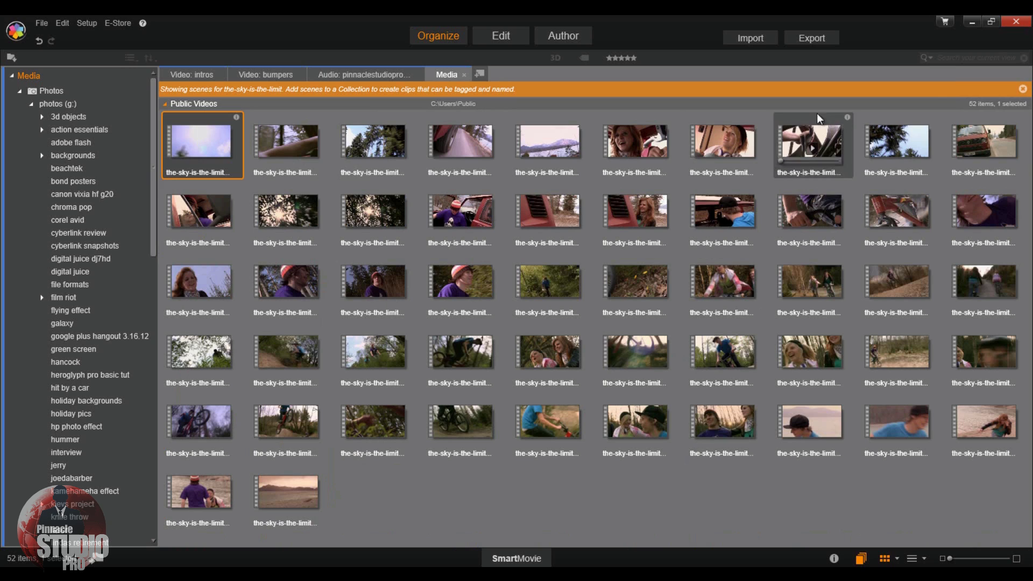
{"action": "left_click", "coordinate": [1023, 90]}
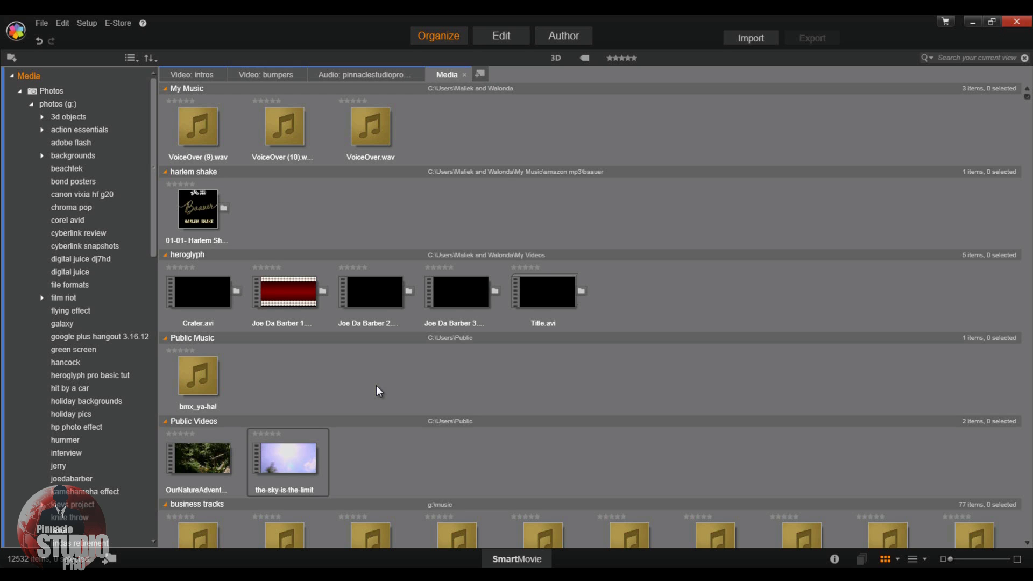
Step: Collapse the Photos folders in the library tree and expand the Collections section
{"action": "left_click", "coordinate": [12, 75]}
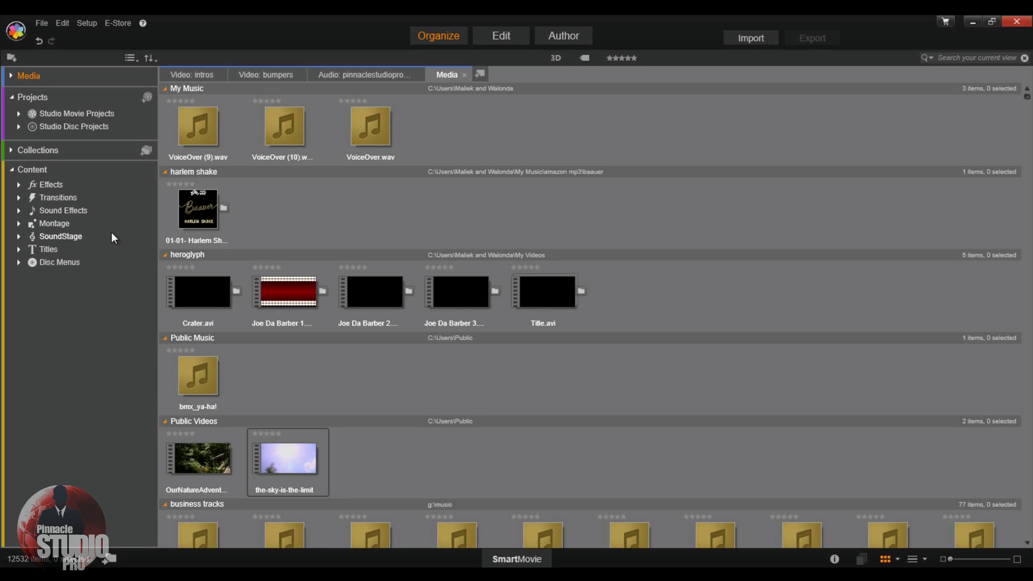
{"action": "left_click", "coordinate": [10, 76]}
{"action": "left_click", "coordinate": [18, 91]}
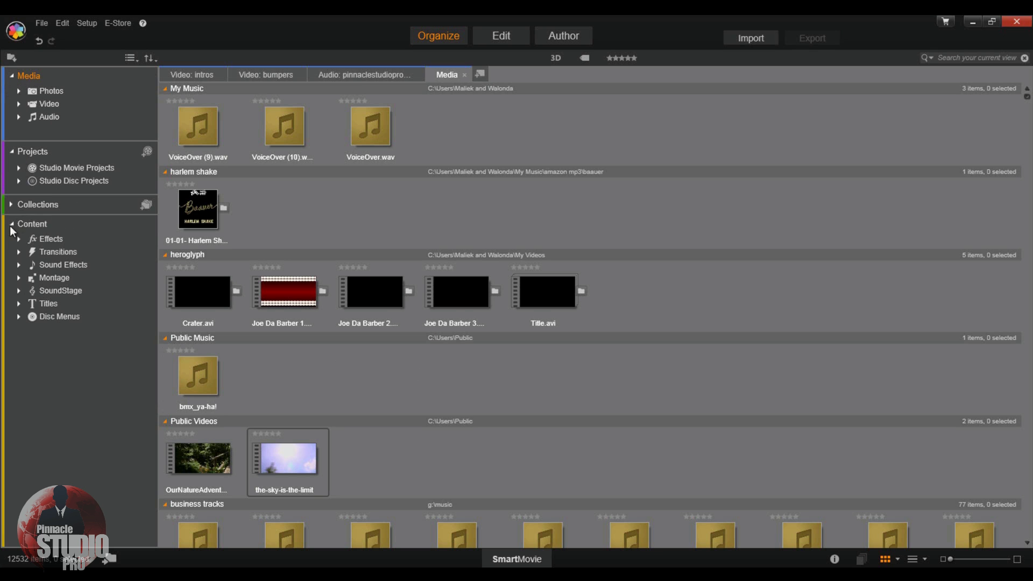
{"action": "left_click", "coordinate": [12, 206]}
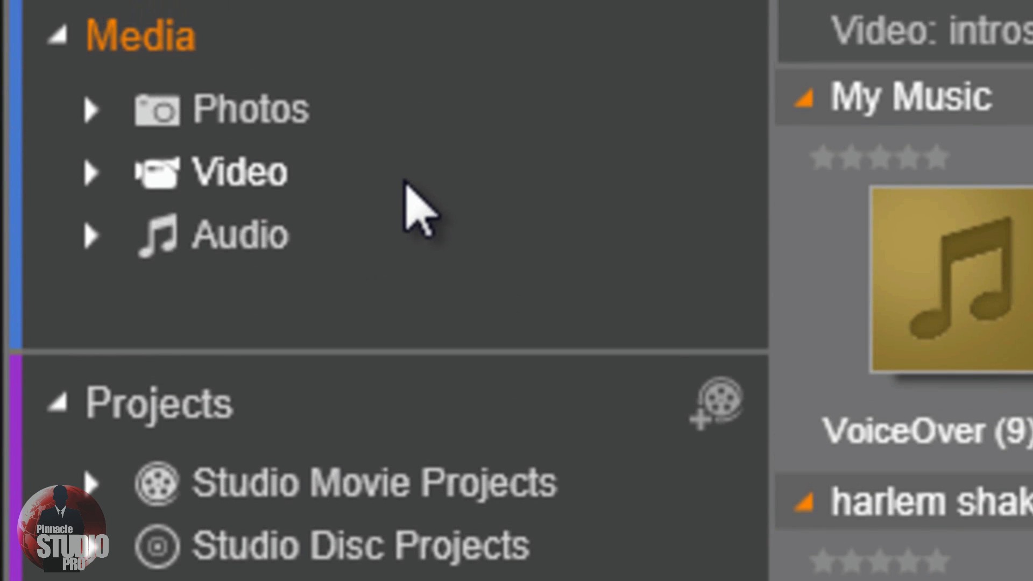
{"action": "left_click", "coordinate": [89, 114]}
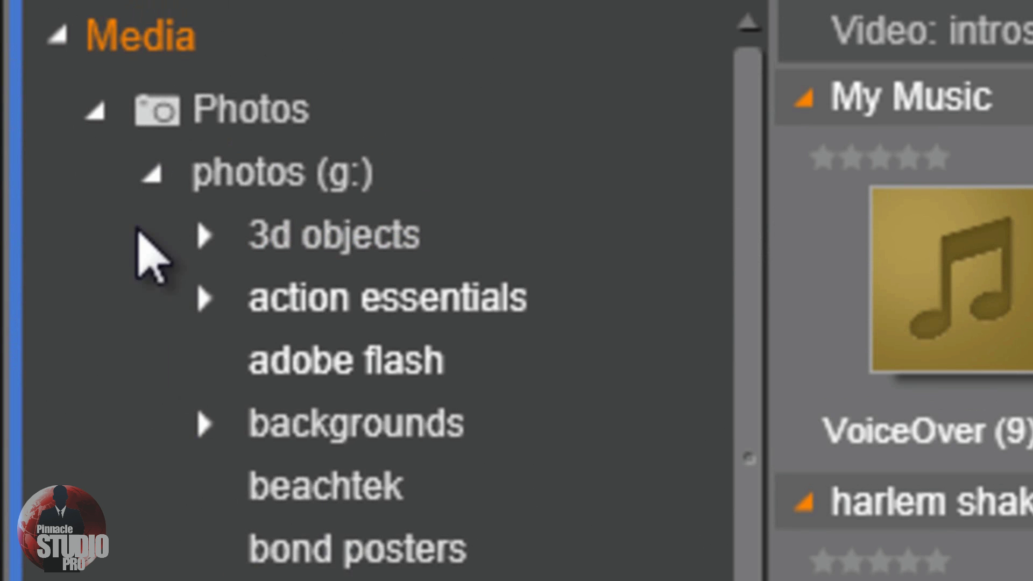
{"action": "left_click", "coordinate": [97, 118]}
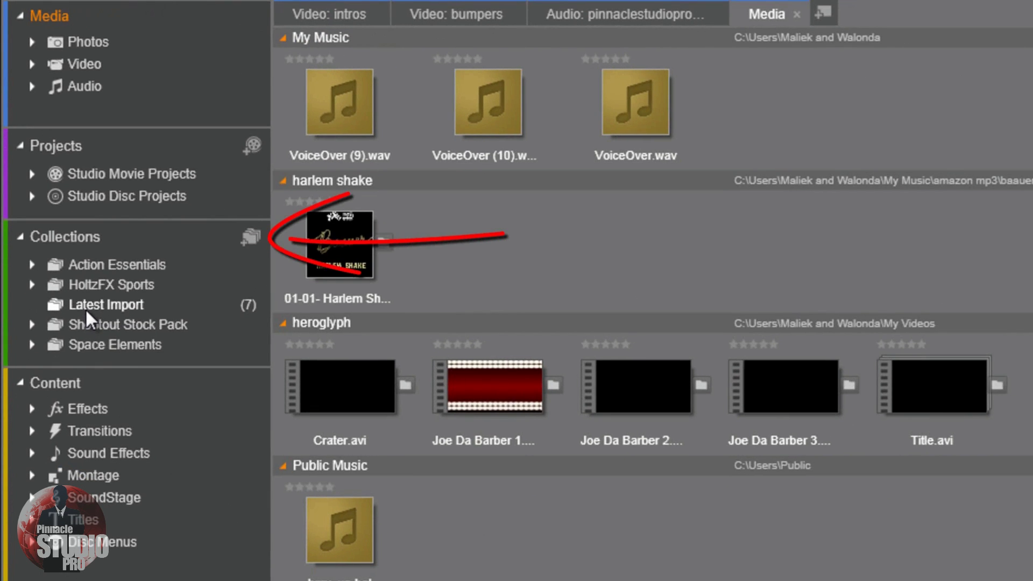
Step: Create a new collection named "Virtual Reality Sets"
{"action": "left_click", "coordinate": [250, 238]}
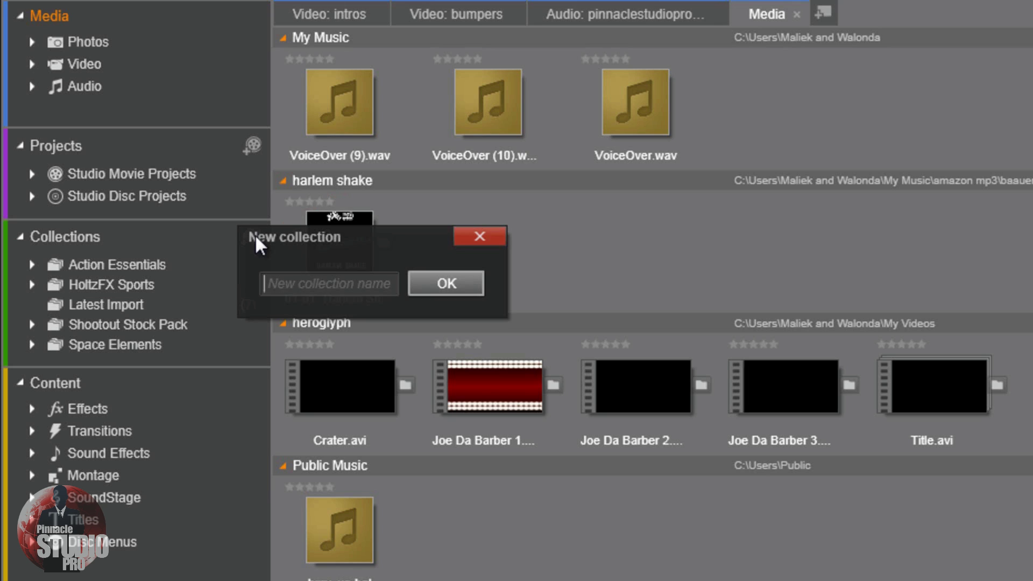
{"action": "type", "text": "Virtual"}
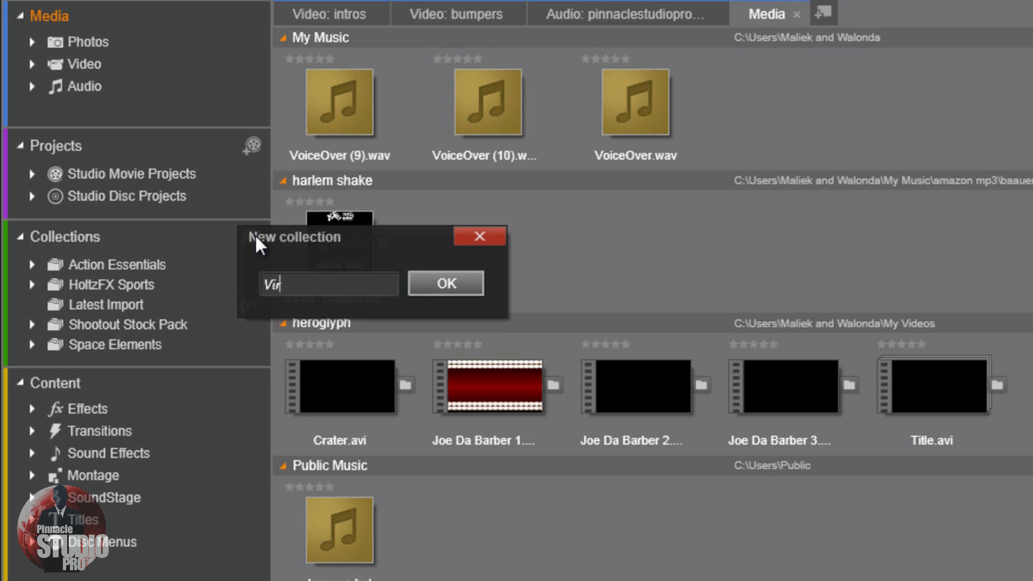
{"action": "type", "text": "ality Sets"}
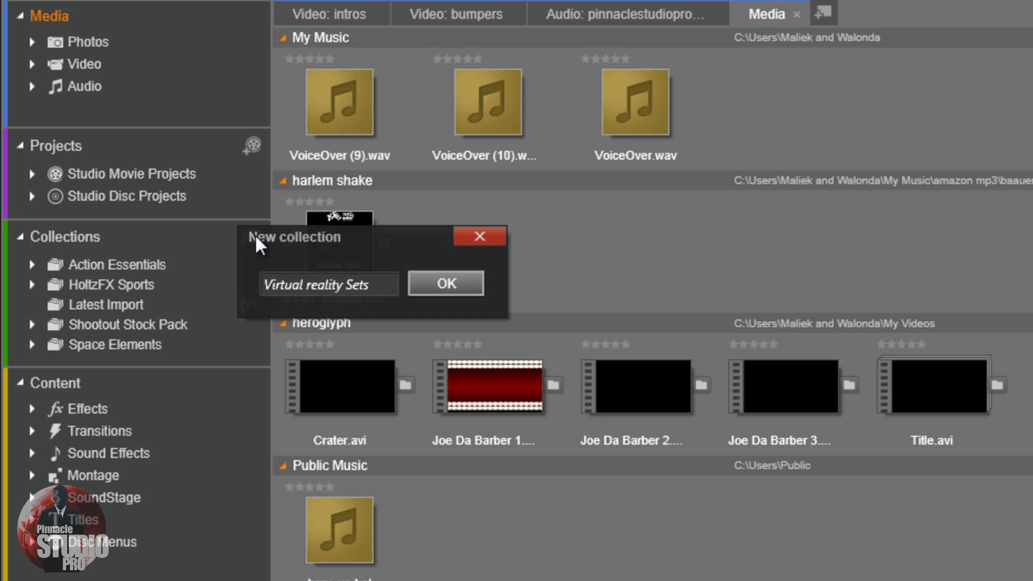
{"action": "key", "text": "Left"}
{"action": "key", "text": "Left"}
{"action": "key", "text": "Left"}
{"action": "key", "text": "Left"}
{"action": "key", "text": "Left"}
{"action": "key", "text": "Left"}
{"action": "key", "text": "Left"}
{"action": "key", "text": "Left"}
{"action": "key", "text": "Left"}
{"action": "key", "text": "Left"}
{"action": "key", "text": "Left"}
{"action": "key", "text": "BackSpace"}
{"action": "type", "text": "R"}
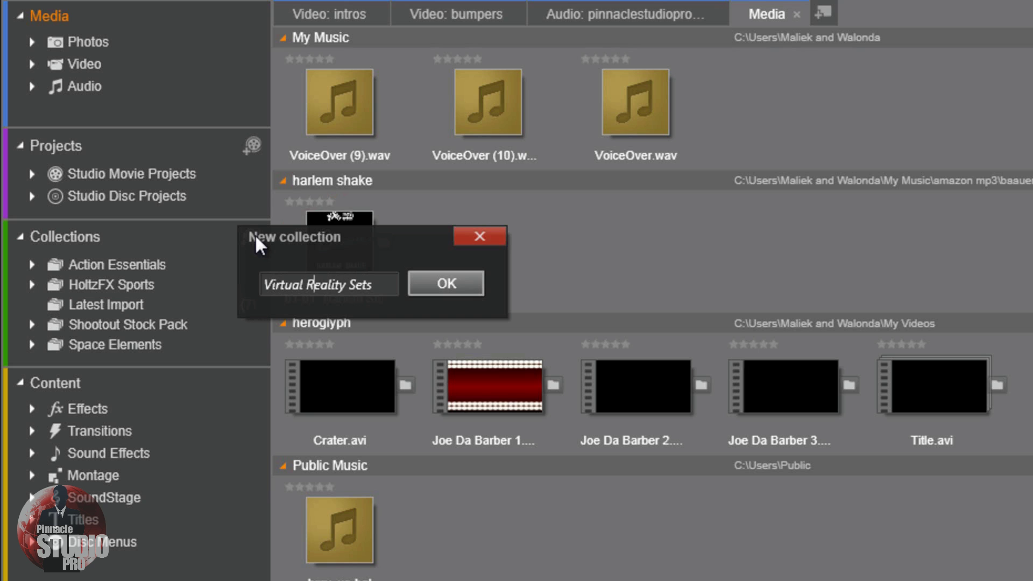
{"action": "left_click", "coordinate": [446, 283]}
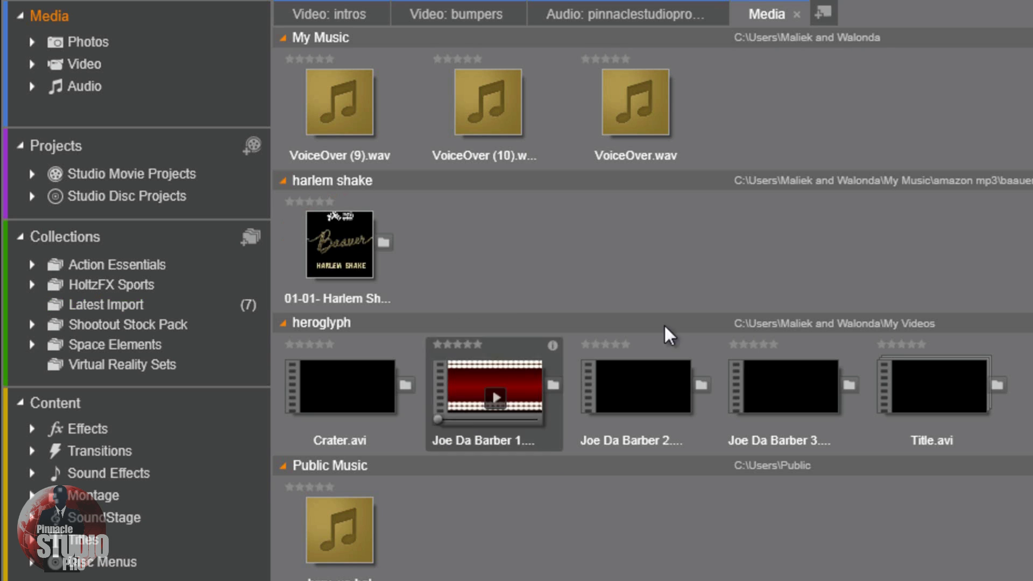
Step: Expand the virtual reality folder under photos (g:) and display its images
{"action": "left_click", "coordinate": [31, 41]}
{"action": "scroll", "coordinate": [76, 302], "scroll_direction": "down", "scroll_amount": 5}
{"action": "scroll", "coordinate": [56, 356], "scroll_direction": "down", "scroll_amount": 15}
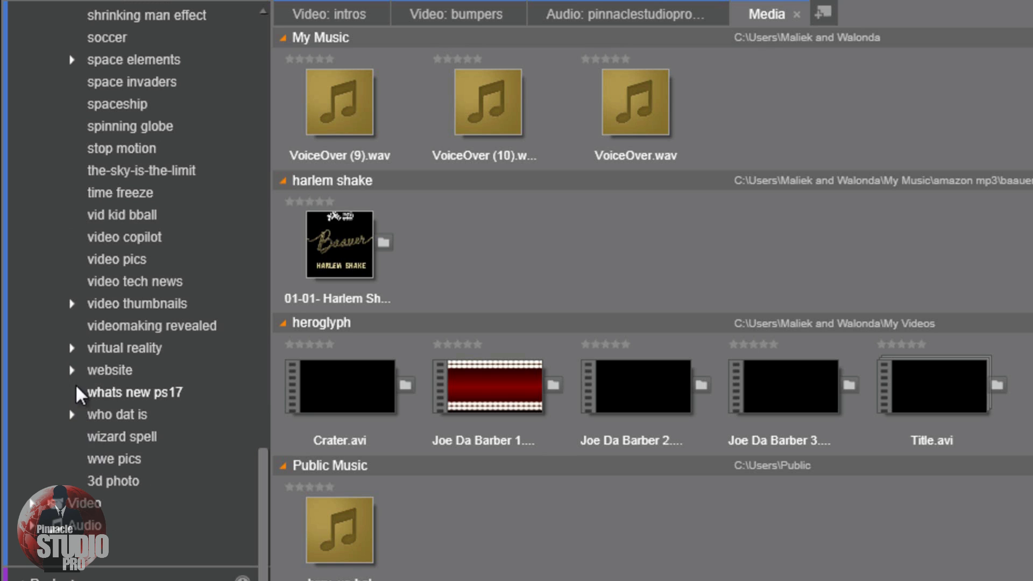
{"action": "left_click", "coordinate": [71, 349]}
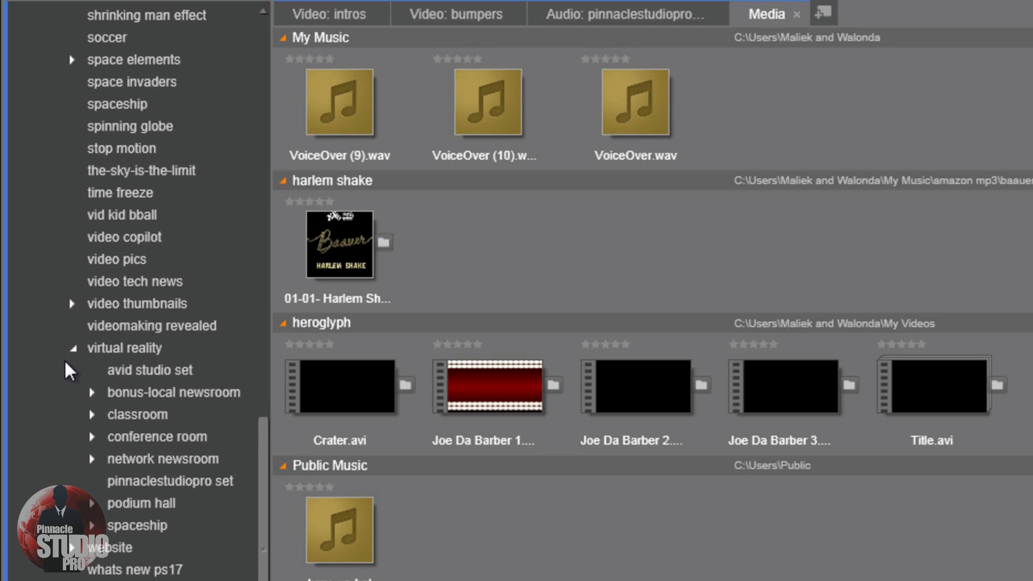
{"action": "left_click", "coordinate": [118, 347]}
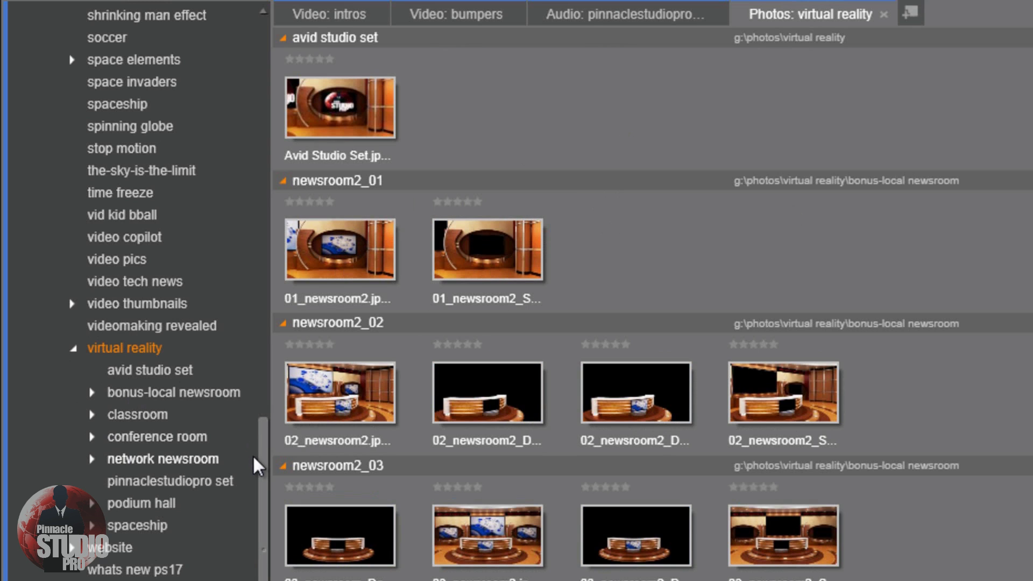
Step: Collapse the Photos folders, display all photos with Alpha.jpg selected, and look through them
{"action": "left_click_drag", "start_coordinate": [259, 439], "coordinate": [272, 16]}
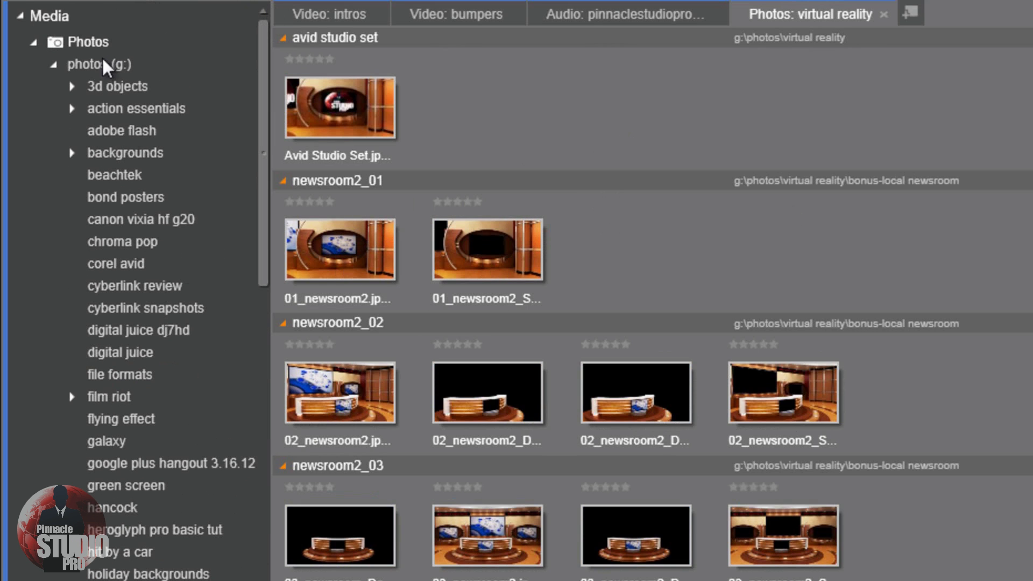
{"action": "left_click", "coordinate": [35, 44]}
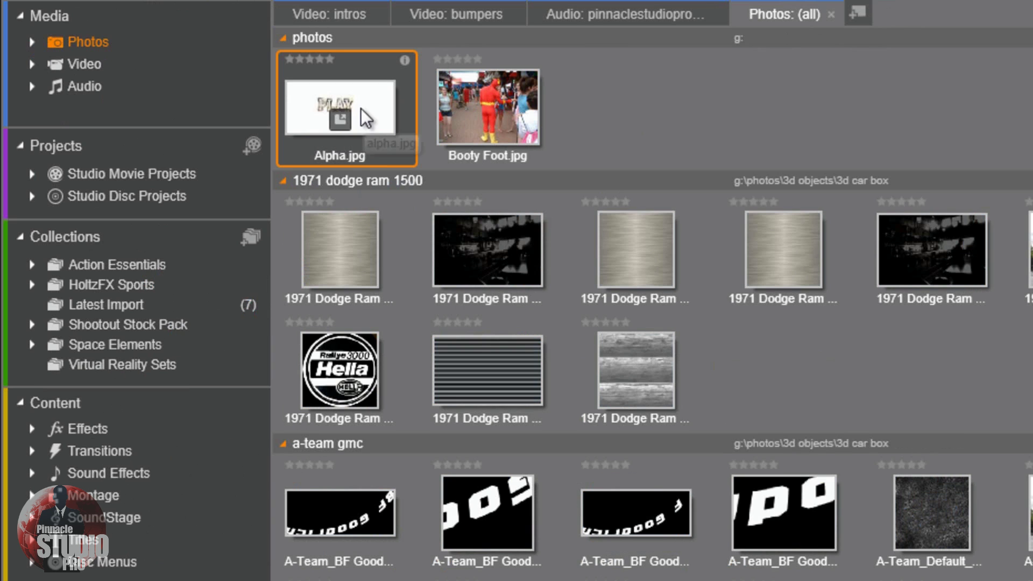
{"action": "mouse_move", "coordinate": [358, 108]}
{"action": "left_mouse_down"}
{"action": "mouse_move", "coordinate": [232, 264]}
{"action": "mouse_move", "coordinate": [187, 267]}
{"action": "mouse_move", "coordinate": [216, 177]}
{"action": "mouse_move", "coordinate": [192, 283]}
{"action": "mouse_move", "coordinate": [203, 360]}
{"action": "mouse_move", "coordinate": [188, 372]}
{"action": "mouse_move", "coordinate": [306, 256]}
{"action": "mouse_move", "coordinate": [359, 108]}
{"action": "left_mouse_up"}
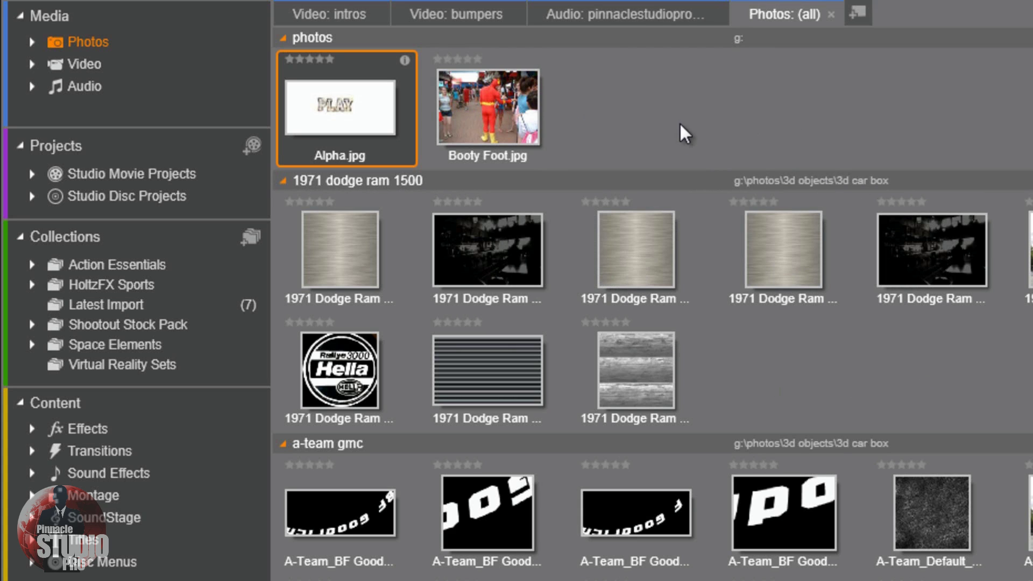
{"action": "scroll", "coordinate": [711, 208], "scroll_direction": "down", "scroll_amount": 5}
{"action": "scroll", "coordinate": [711, 208], "scroll_direction": "up", "scroll_amount": 5}
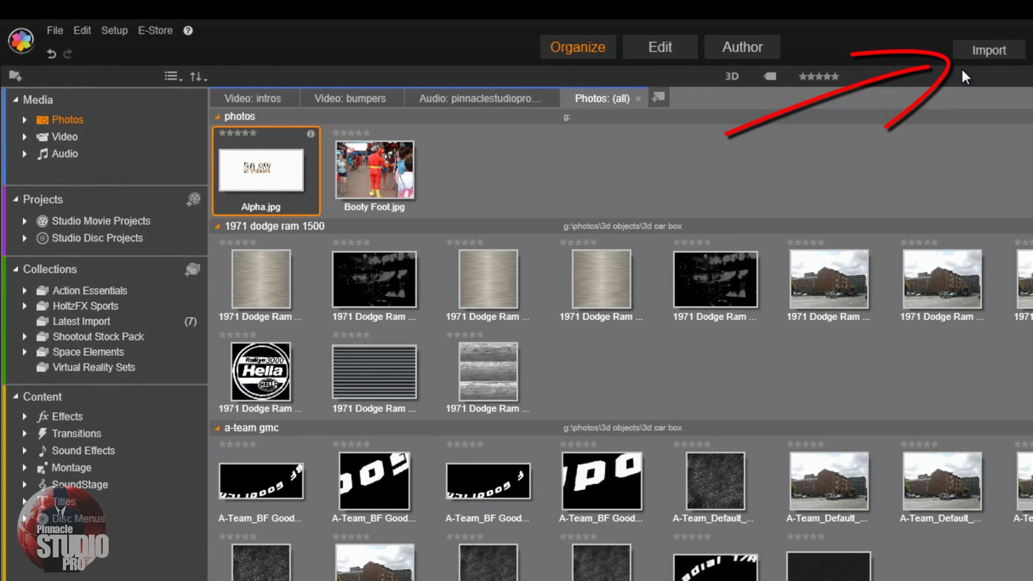
Step: Scan the Bonus-Local News folder under Photos > Virtual Reality on Elements (G:) for assets and import them into the library
{"action": "left_click", "coordinate": [980, 49]}
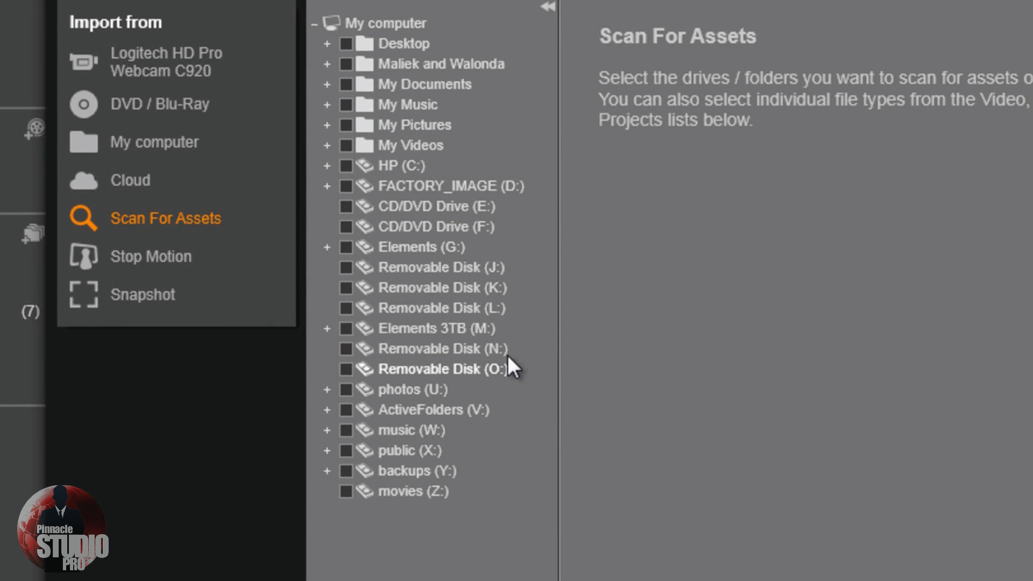
{"action": "left_click", "coordinate": [327, 248]}
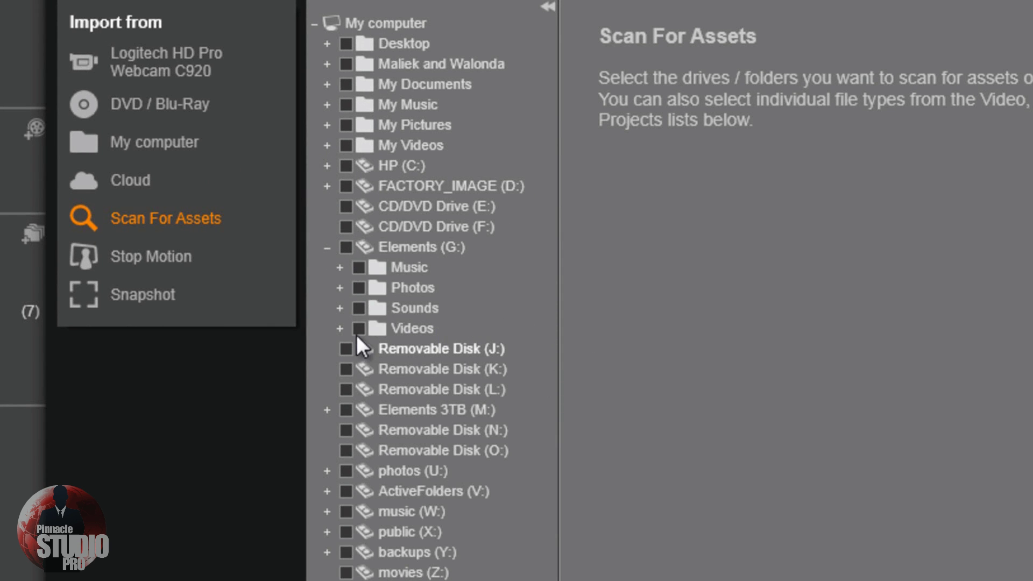
{"action": "left_click", "coordinate": [338, 288]}
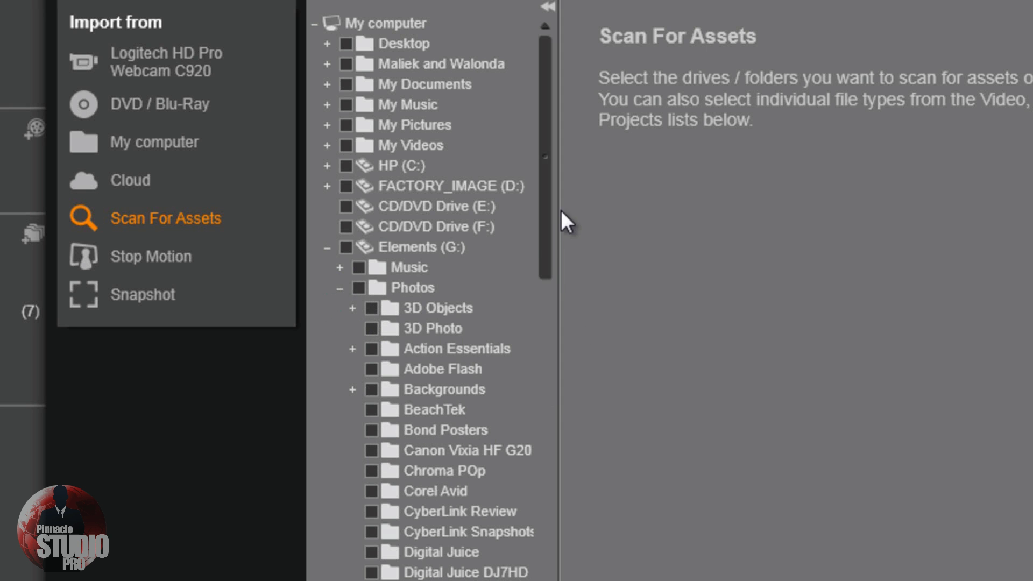
{"action": "left_click_drag", "start_coordinate": [540, 231], "coordinate": [546, 580]}
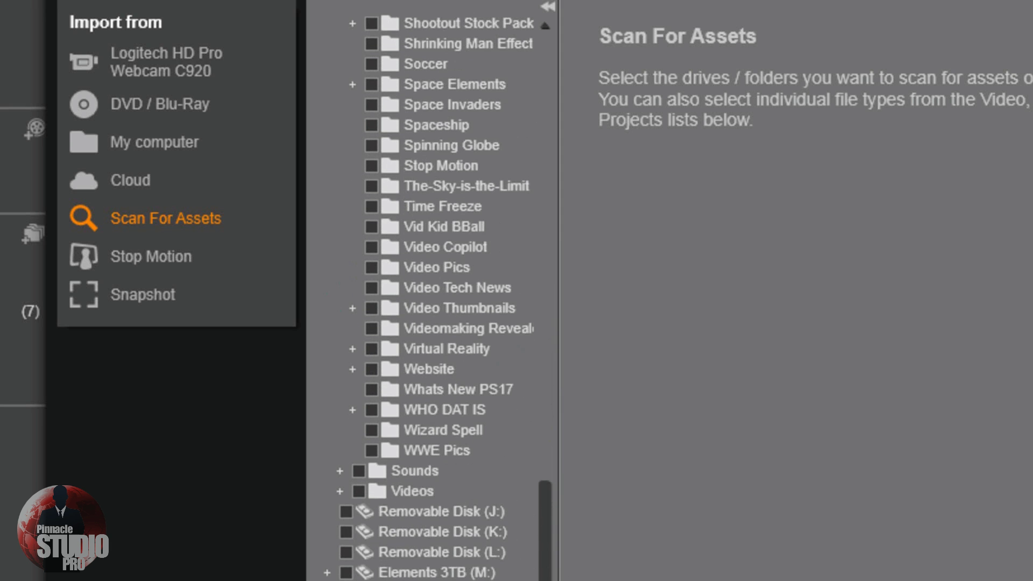
{"action": "left_click", "coordinate": [353, 349]}
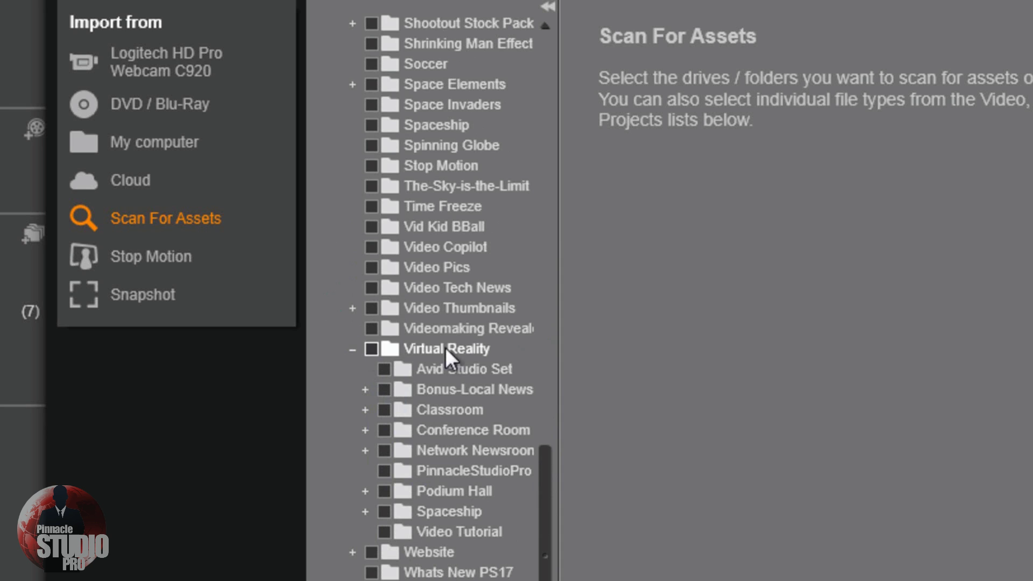
{"action": "left_click", "coordinate": [383, 390]}
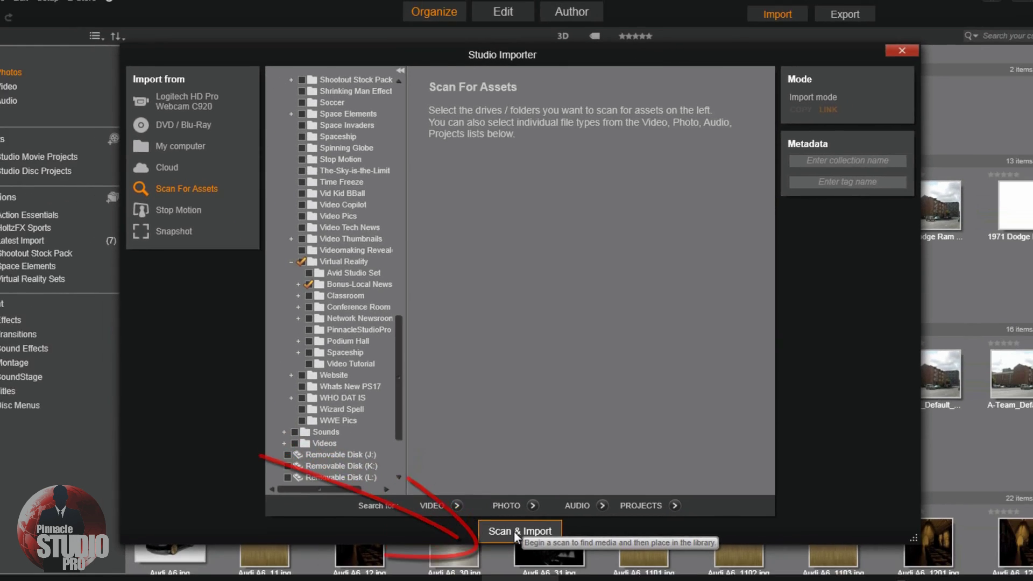
{"action": "left_click", "coordinate": [523, 570]}
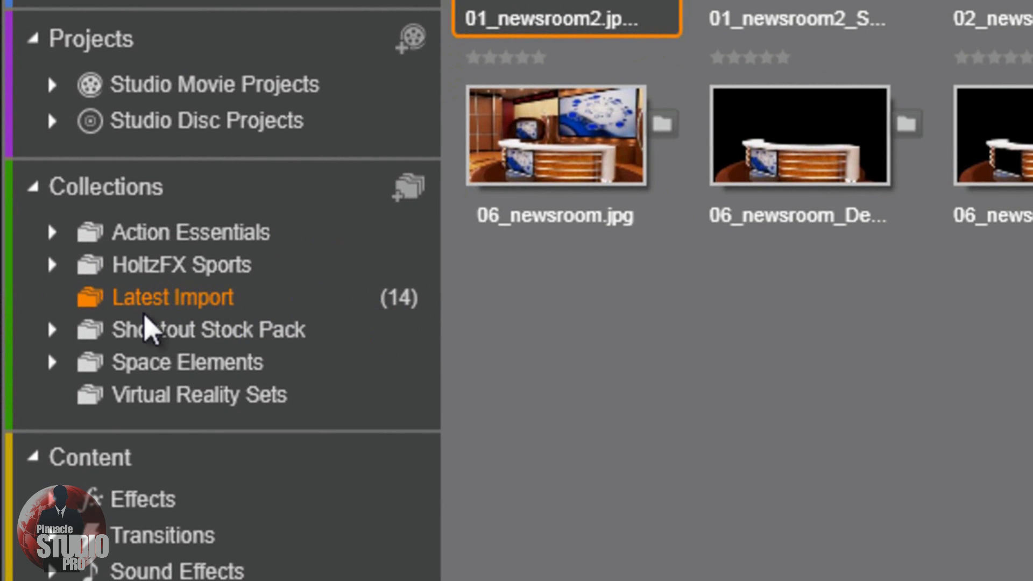
Step: Rename the Latest Import collection as "Bonus-News Room"
{"action": "right_click", "coordinate": [204, 301]}
{"action": "left_click", "coordinate": [199, 300]}
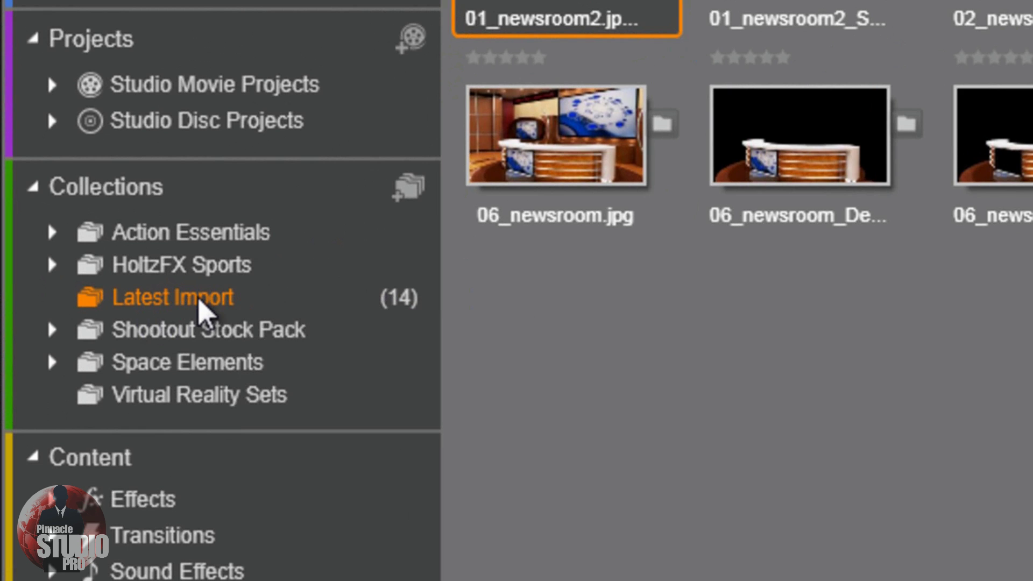
{"action": "right_click", "coordinate": [200, 300]}
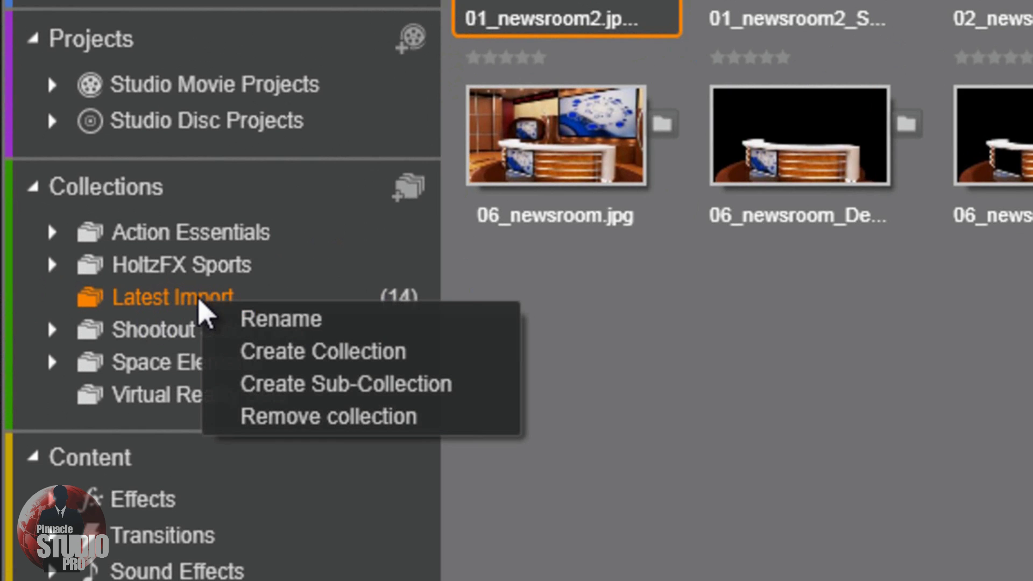
{"action": "left_click", "coordinate": [309, 323]}
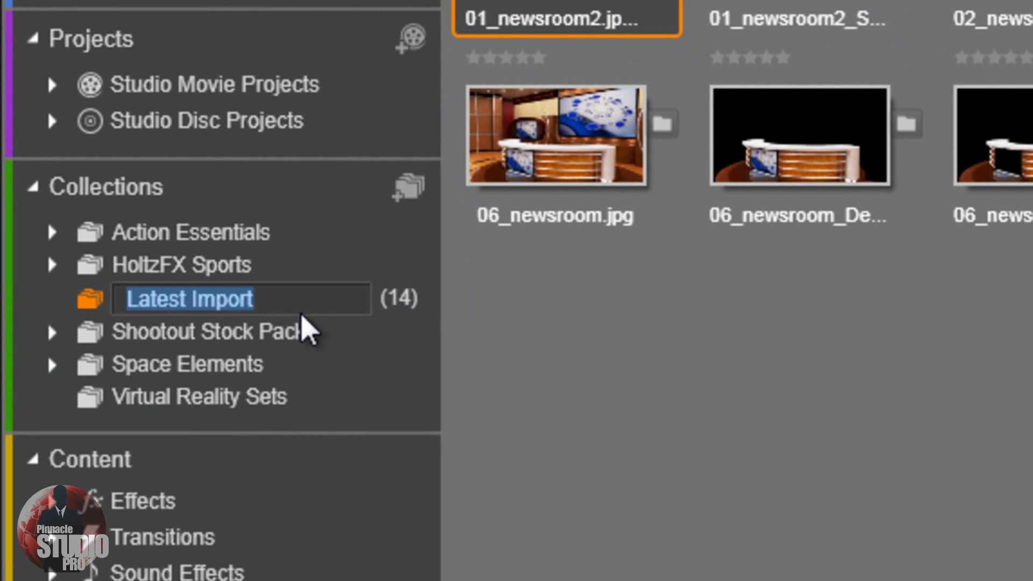
{"action": "type", "text": "Bonu"}
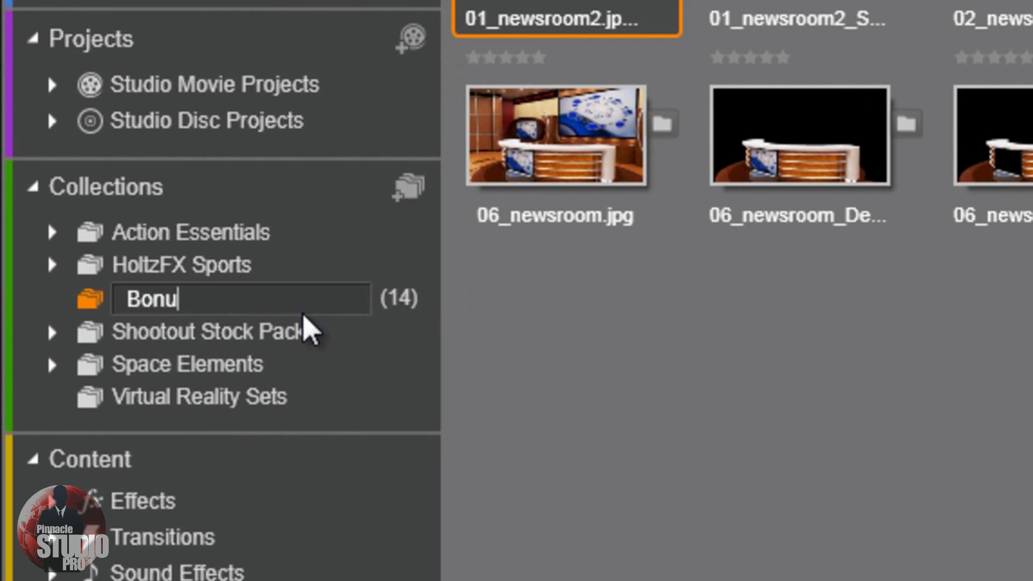
{"action": "type", "text": "s-New"}
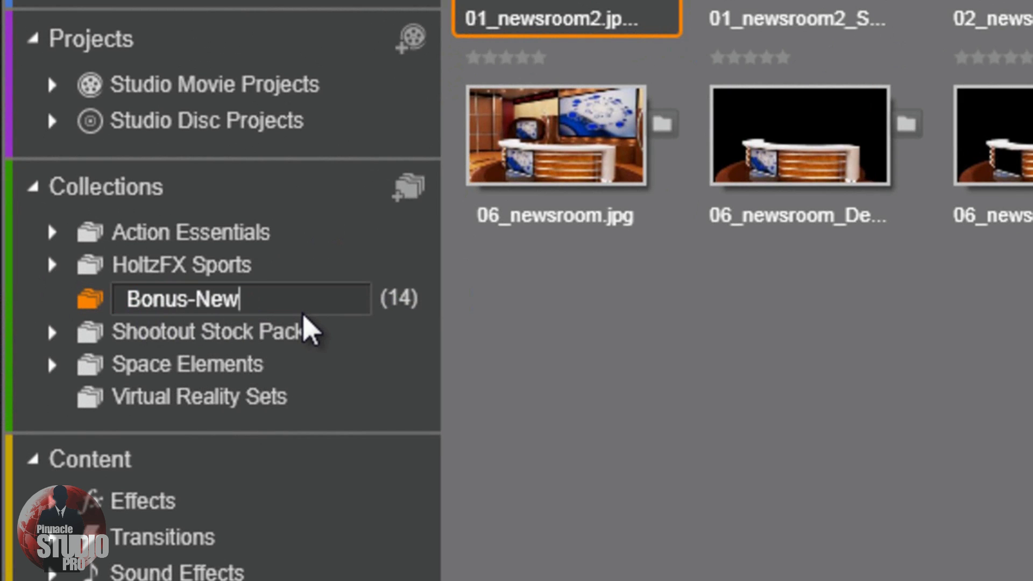
{"action": "type", "text": "s Room"}
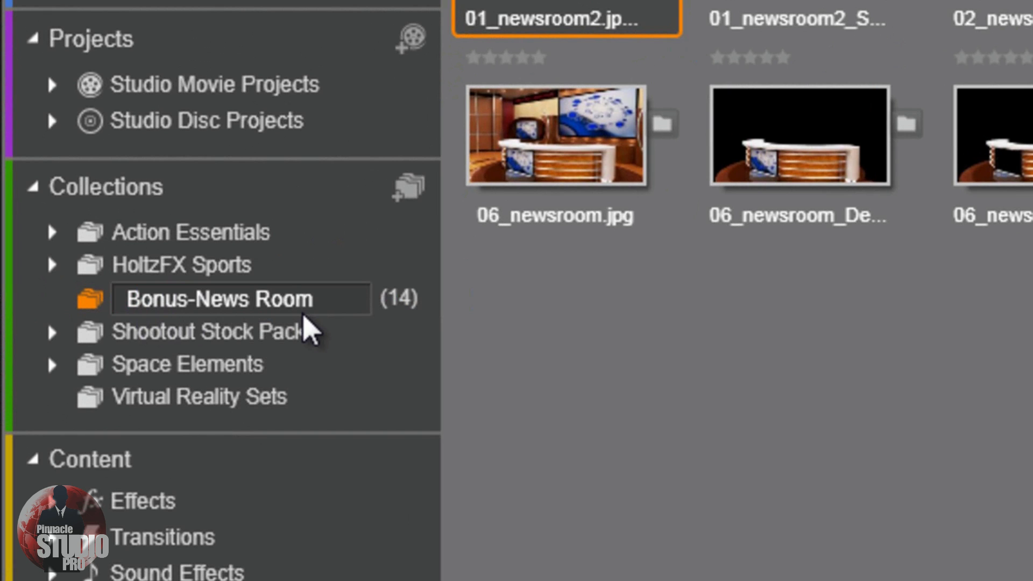
{"action": "key", "text": "Return"}
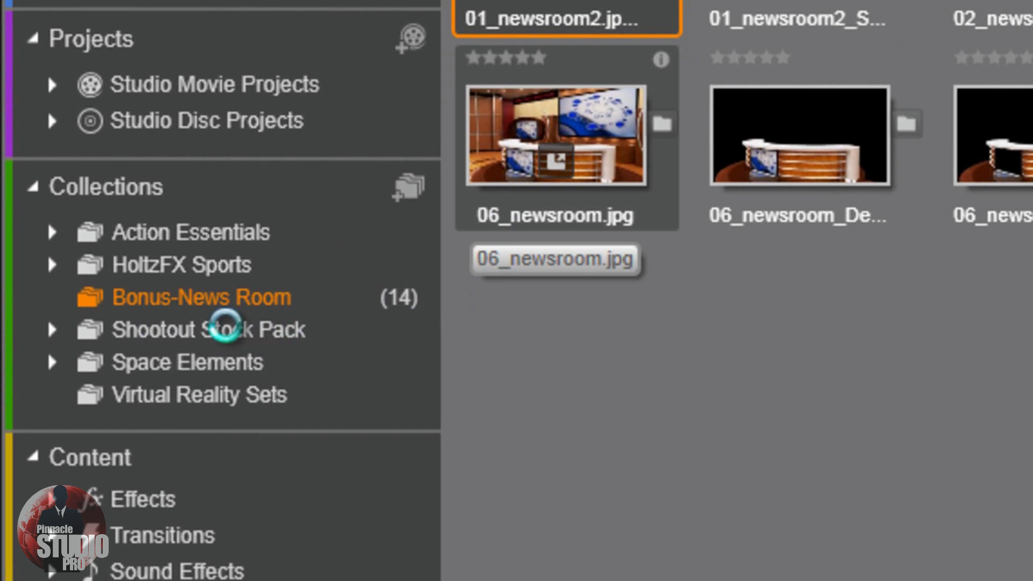
Step: Move the Bonus-News Room collection into Virtual Reality Sets as a sub-collection and display its images
{"action": "left_click_drag", "start_coordinate": [226, 300], "coordinate": [204, 402]}
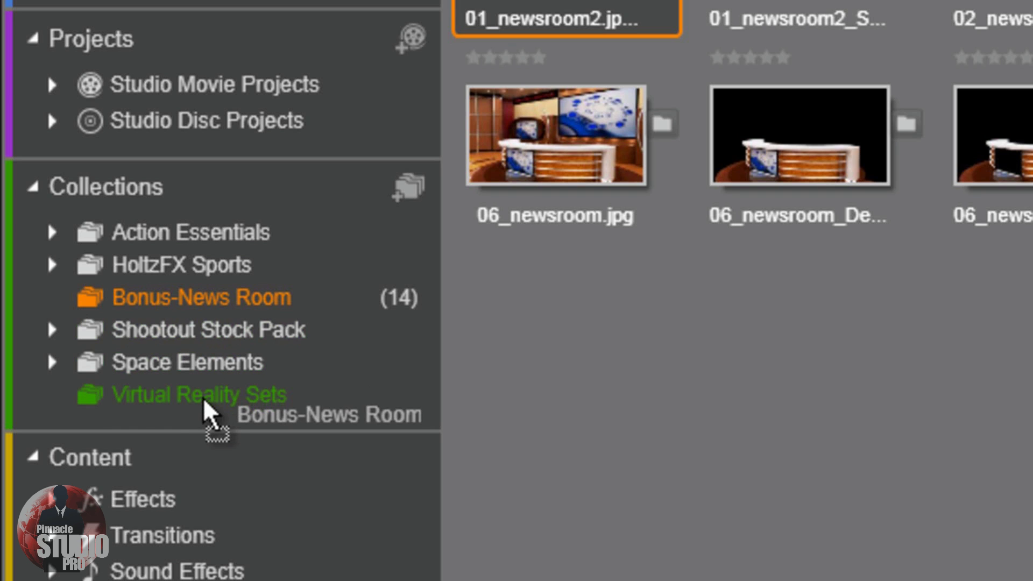
{"action": "left_click_drag", "start_coordinate": [203, 401], "coordinate": [203, 401]}
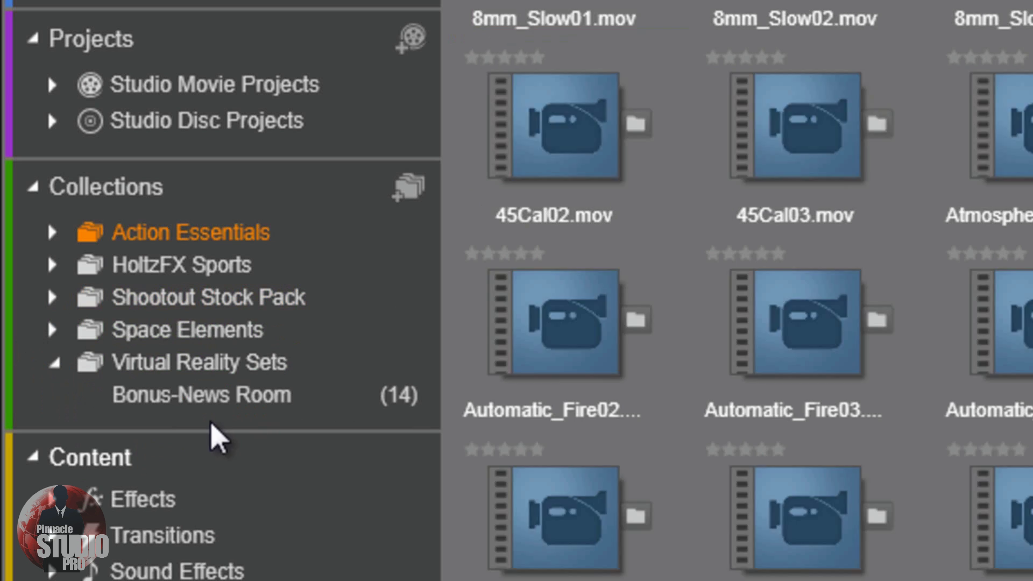
{"action": "left_click", "coordinate": [201, 408]}
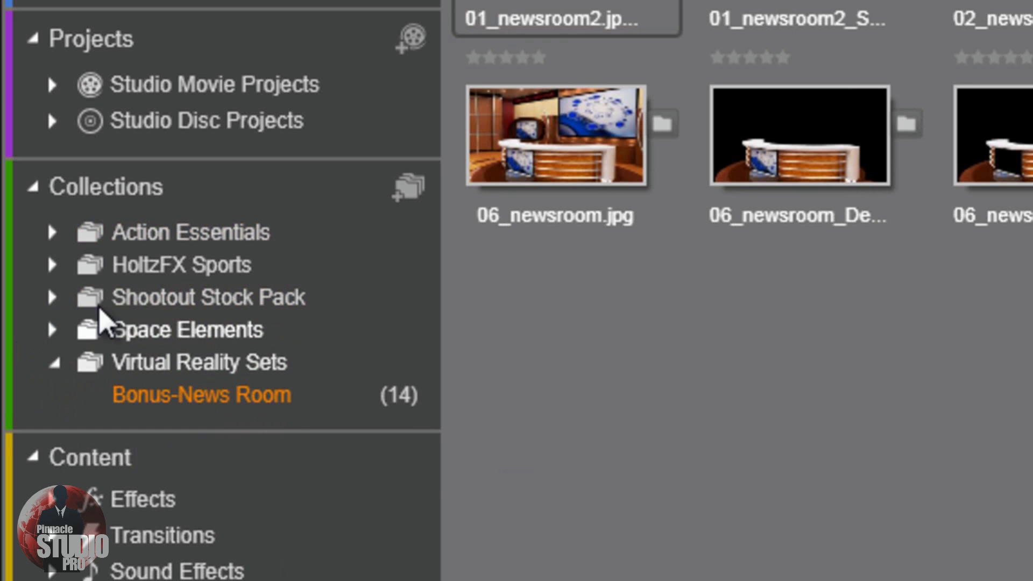
Step: Look over the sub-collections of Action Essentials, and display all library media from the beginning of the list
{"action": "left_click", "coordinate": [52, 234]}
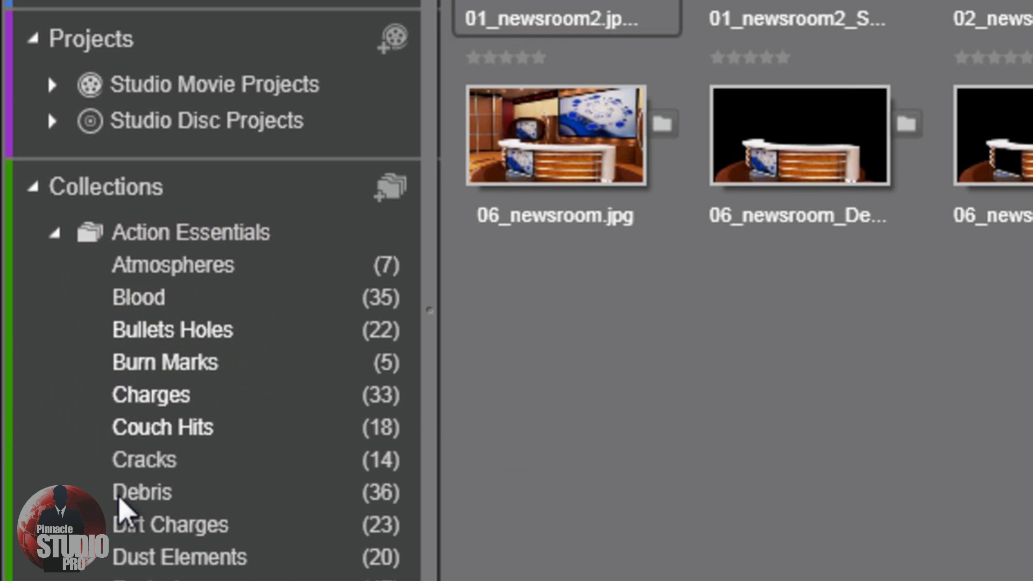
{"action": "left_click", "coordinate": [52, 233]}
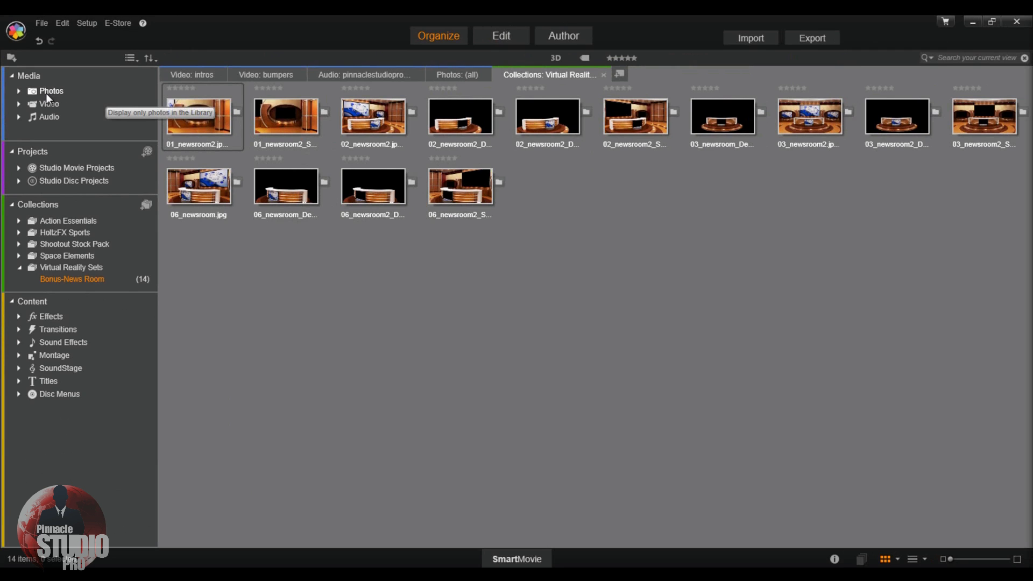
{"action": "left_click", "coordinate": [30, 76]}
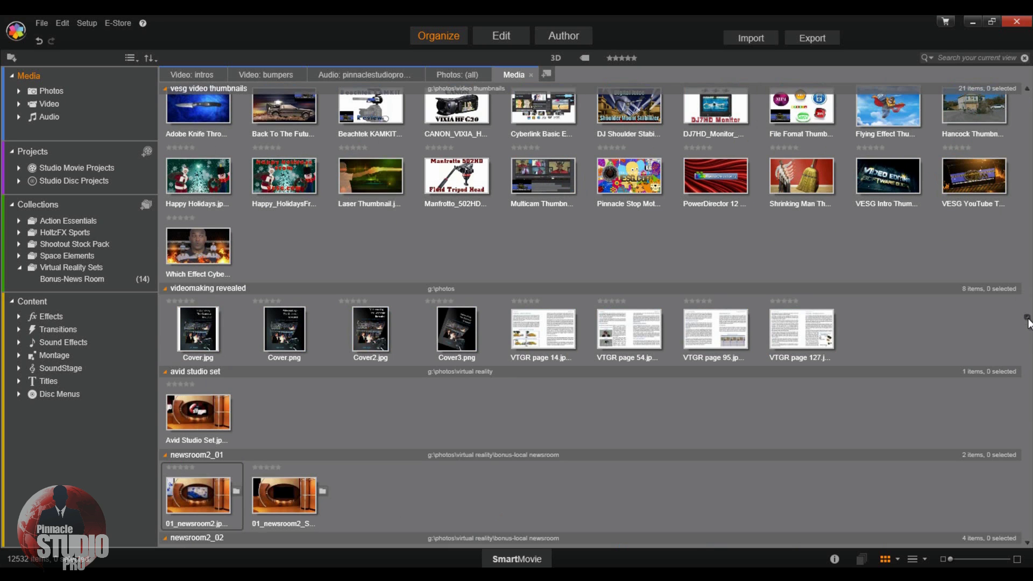
{"action": "left_click_drag", "start_coordinate": [1023, 144], "coordinate": [1011, 56]}
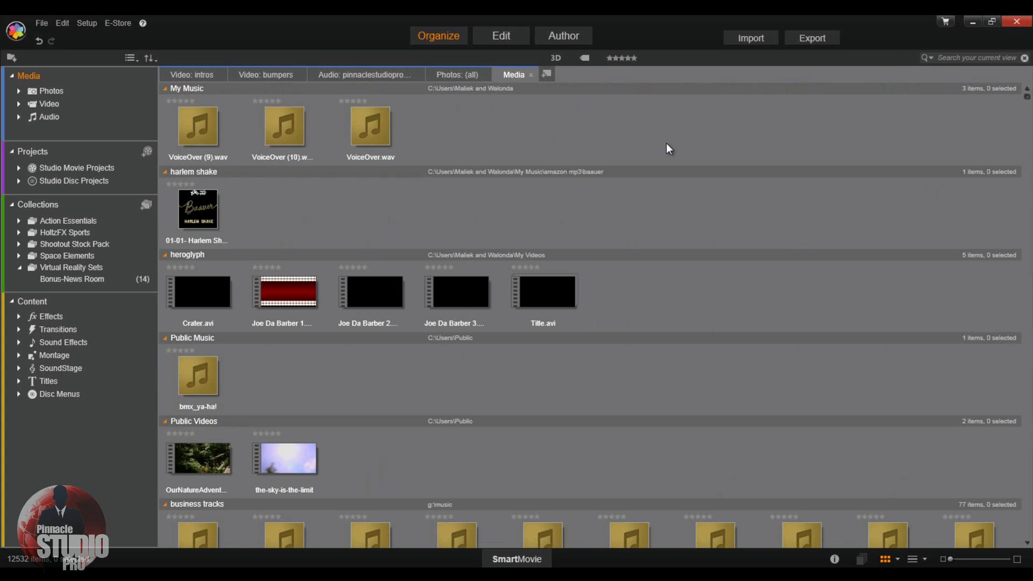
Step: Open the the-sky-is-the-limit video from Public Videos, view its Adjustments and Enhance correction settings, and close the editor
{"action": "mouse_move", "coordinate": [289, 452]}
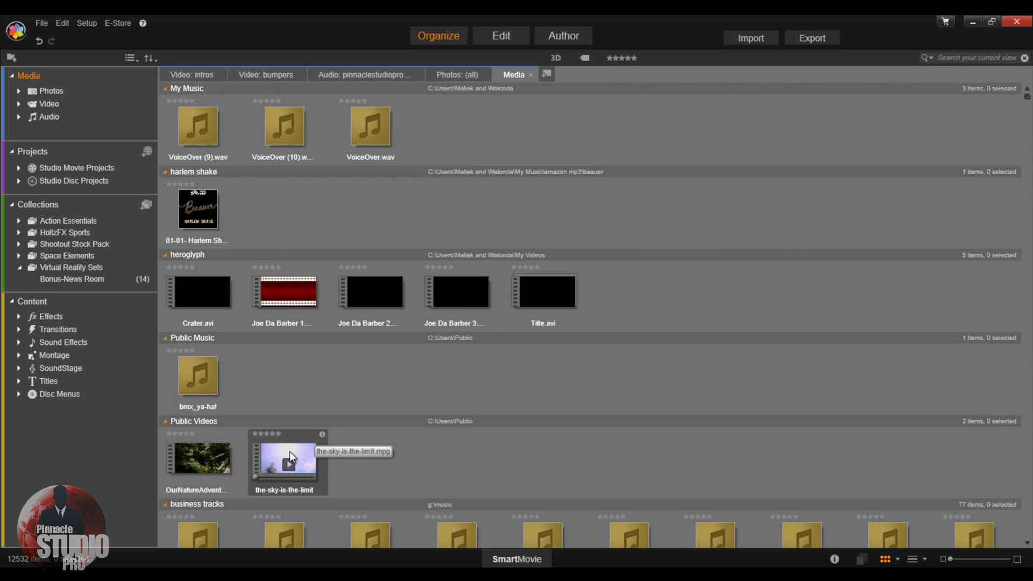
{"action": "double_click", "coordinate": [290, 451]}
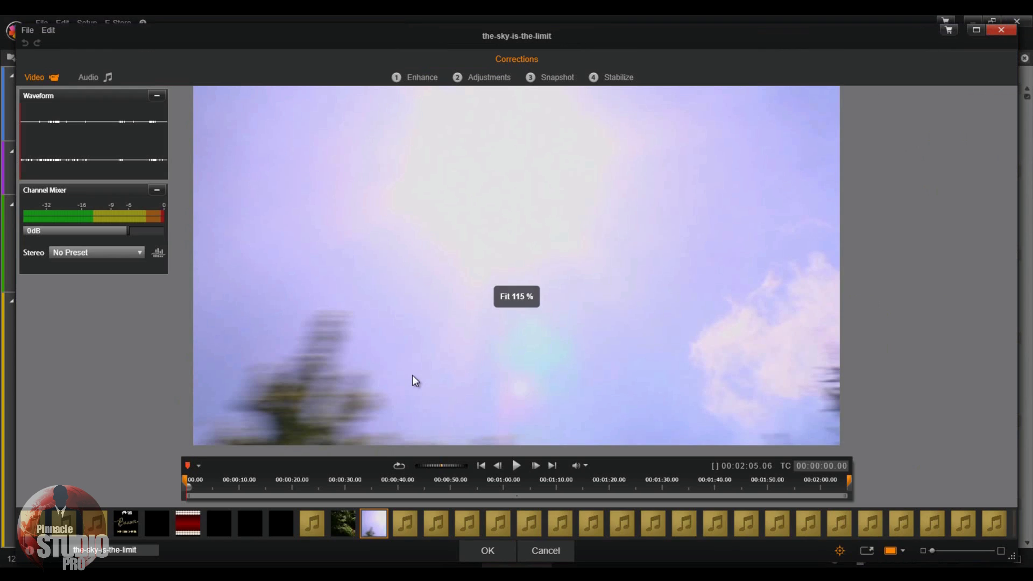
{"action": "left_click", "coordinate": [492, 82]}
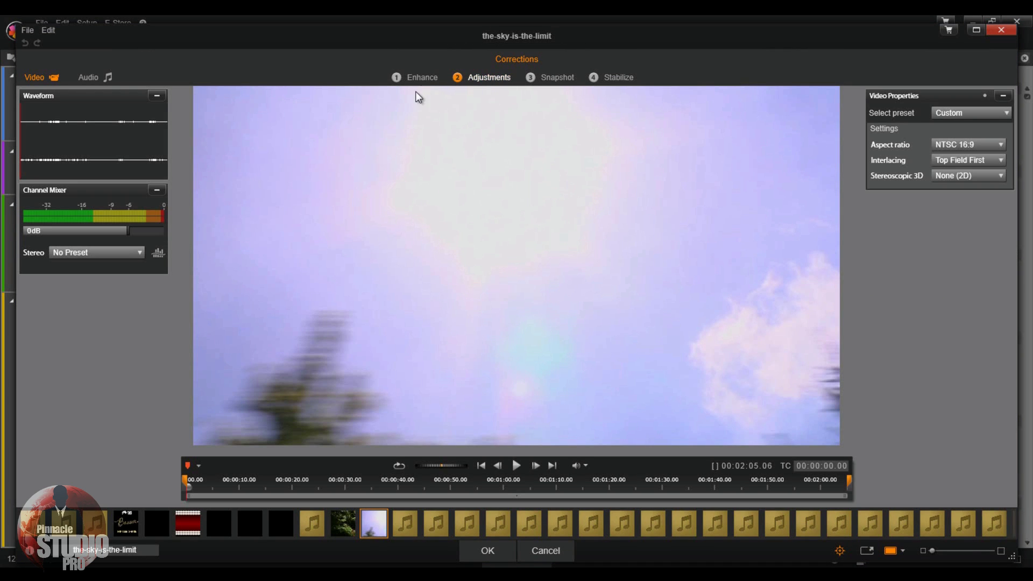
{"action": "left_click", "coordinate": [425, 79]}
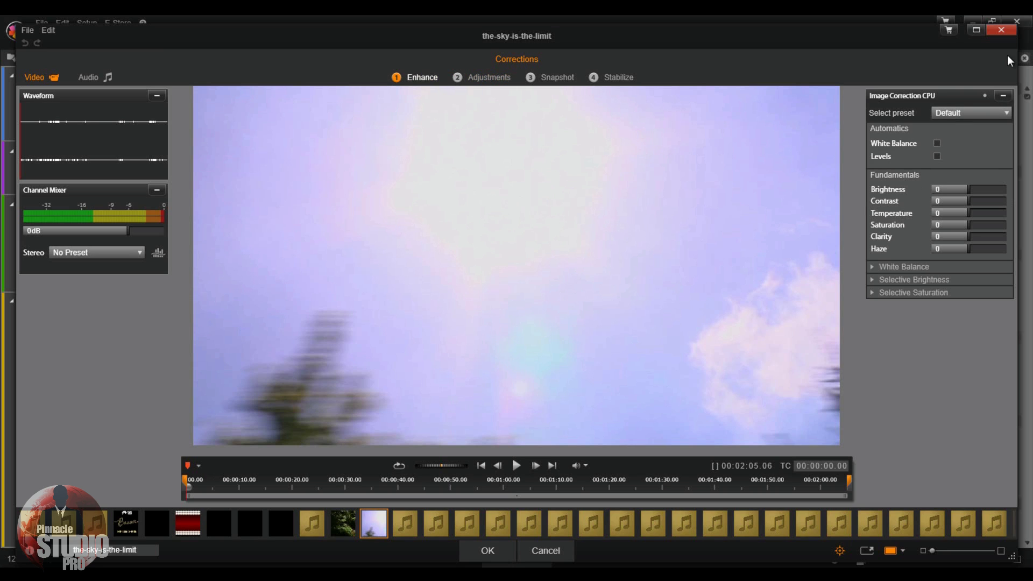
{"action": "left_click", "coordinate": [1001, 29]}
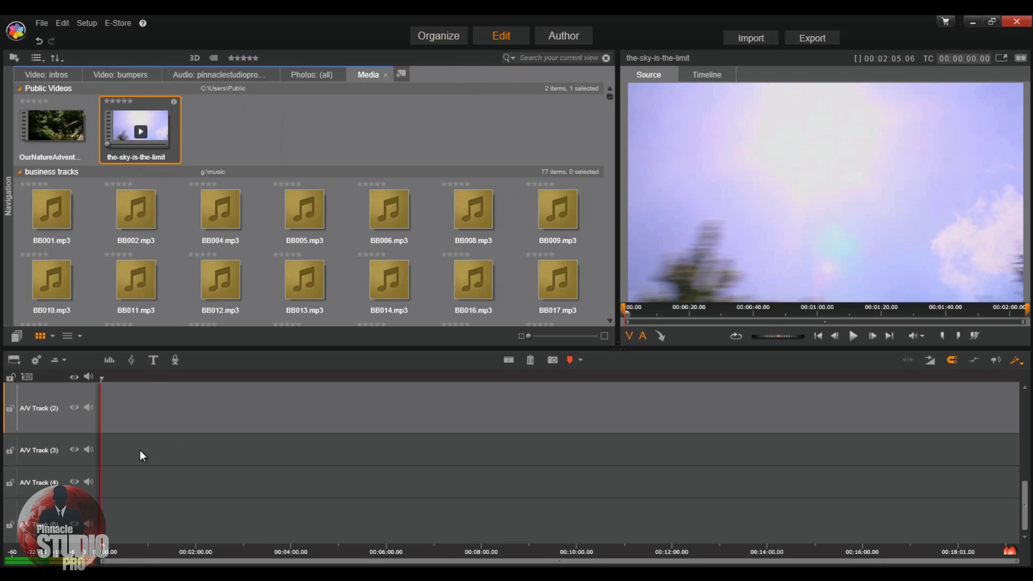
Step: Place the the-sky-is-the-limit video at the start of A/V Track (2) in the Edit workspace and open the clip's Corrections
{"action": "left_click_drag", "start_coordinate": [144, 124], "coordinate": [133, 414]}
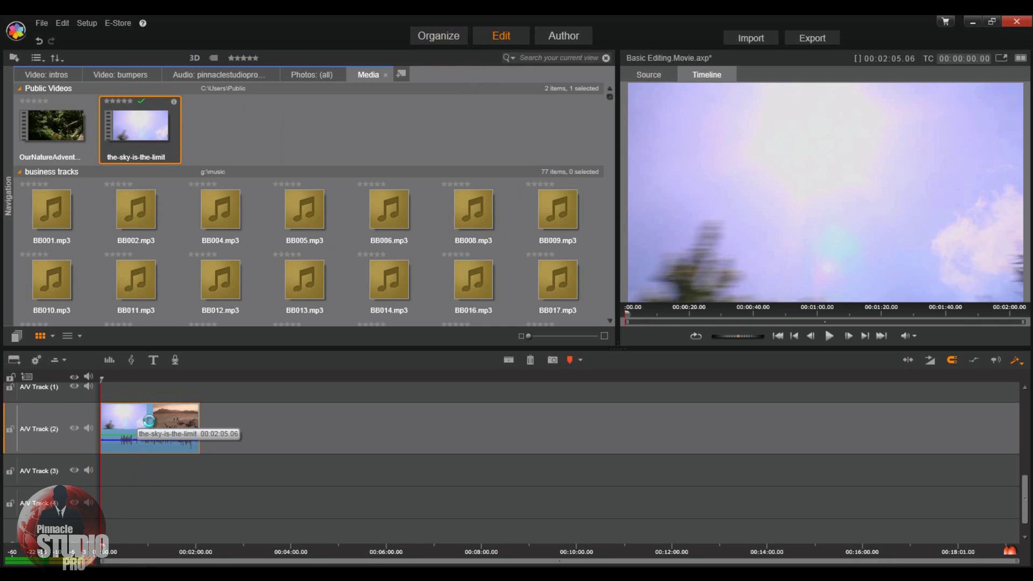
{"action": "double_click", "coordinate": [149, 421]}
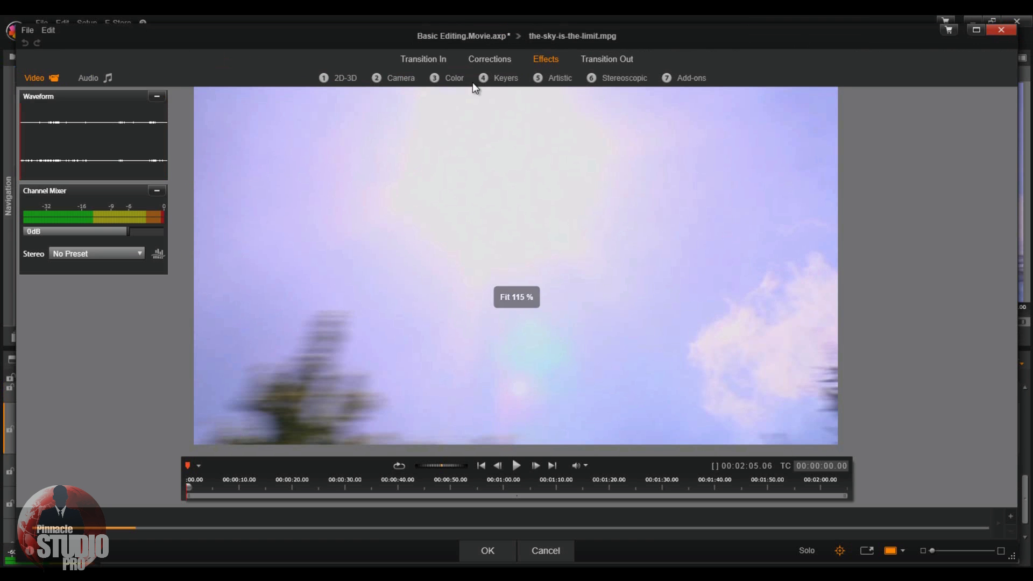
{"action": "left_click", "coordinate": [486, 60]}
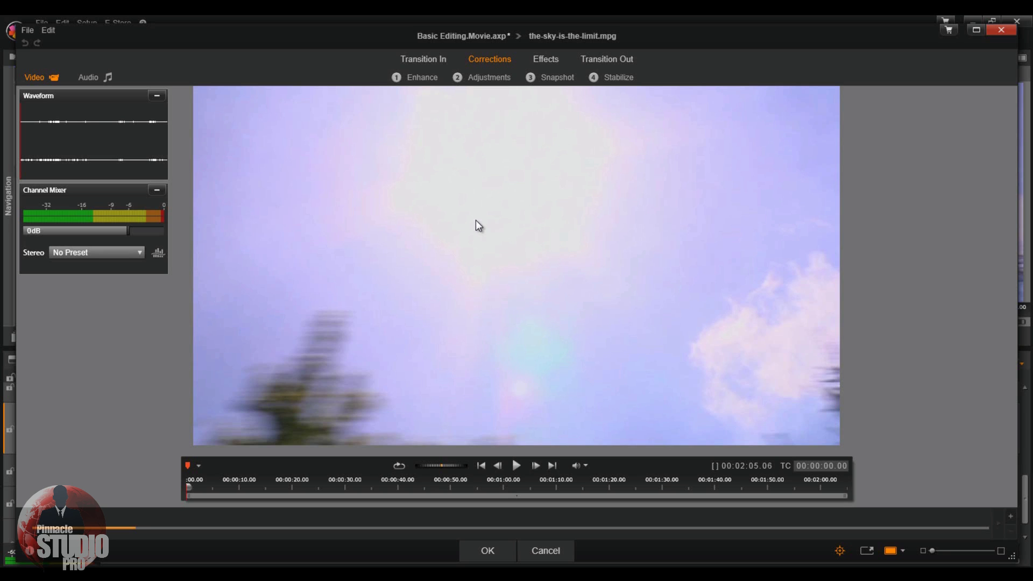